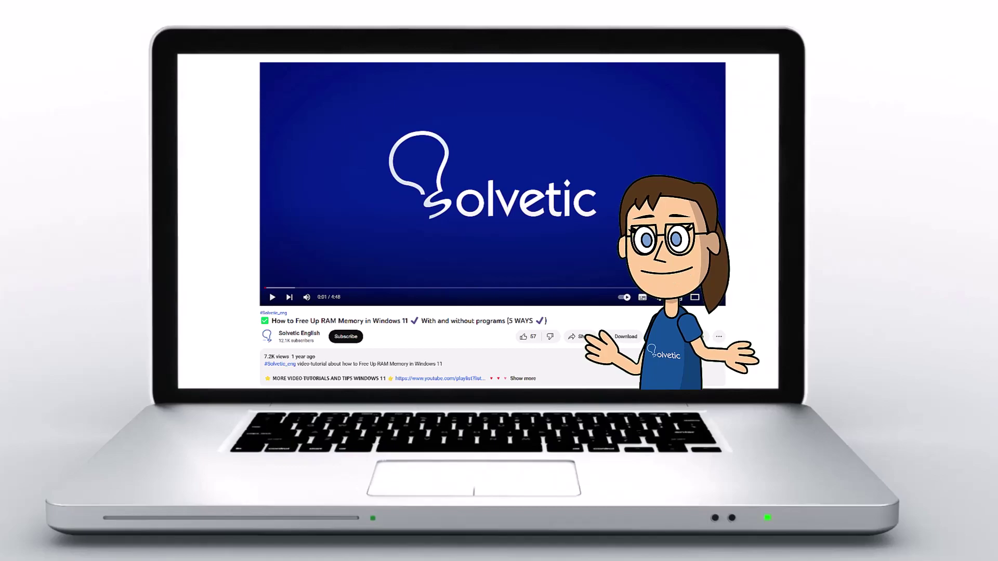
Expand the Solvetic video description and scroll down through it.
click(529, 379)
scroll(492, 223, down, 3)
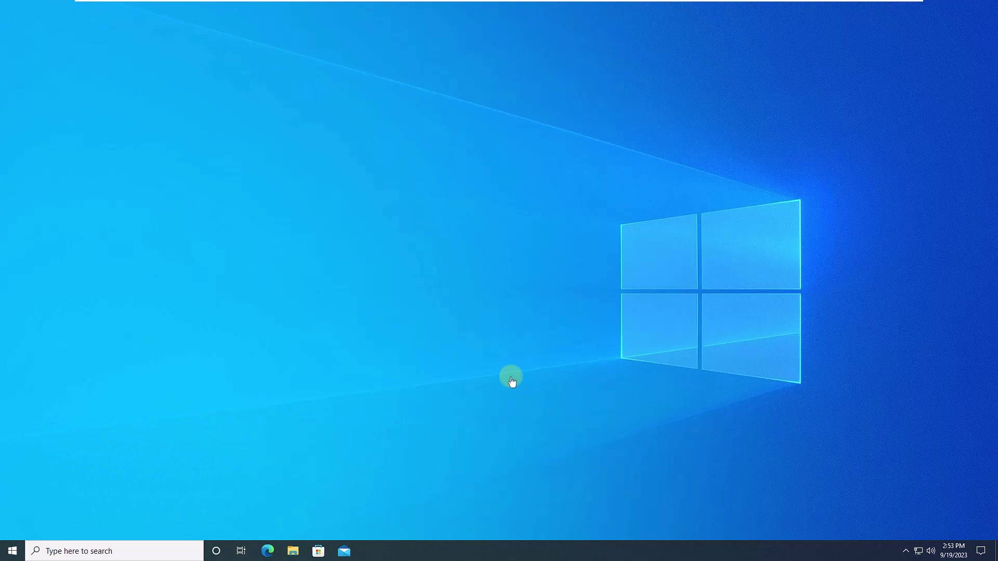
click(12, 552)
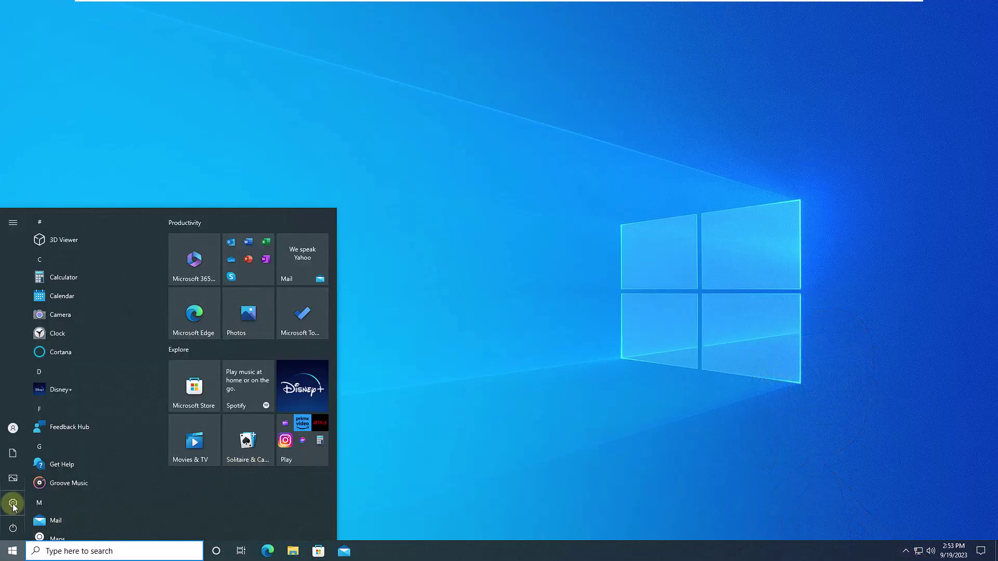
click(13, 504)
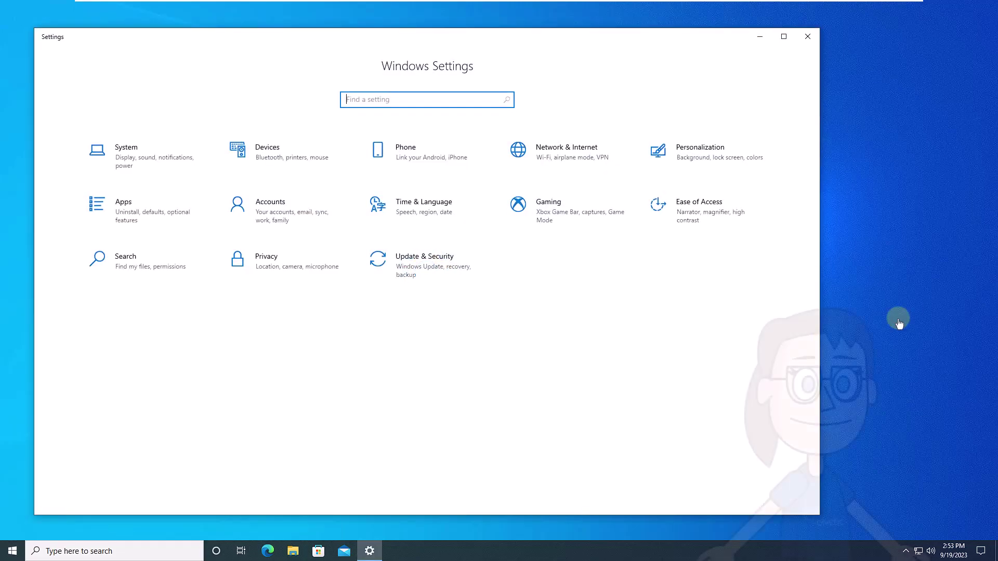
click(455, 216)
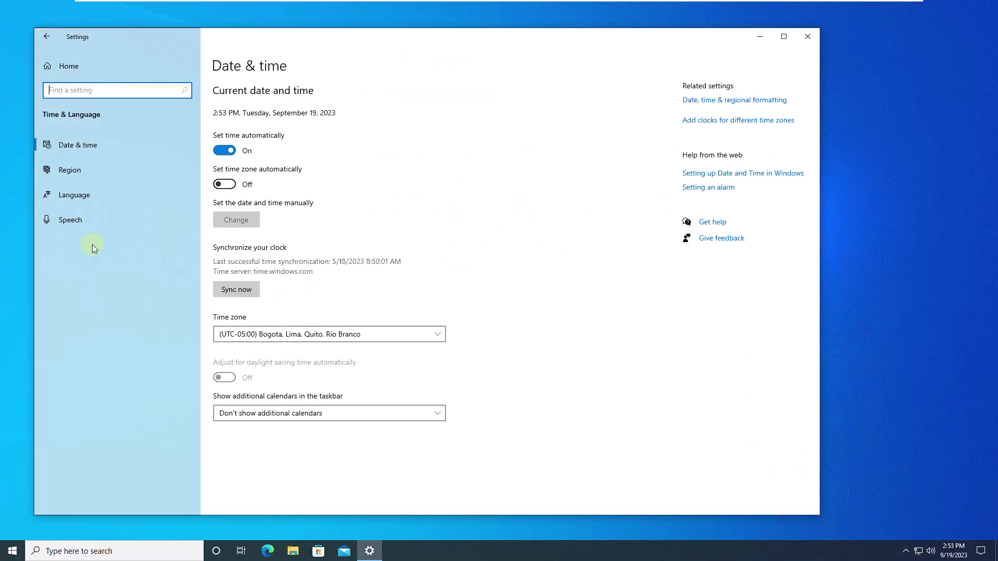
click(118, 195)
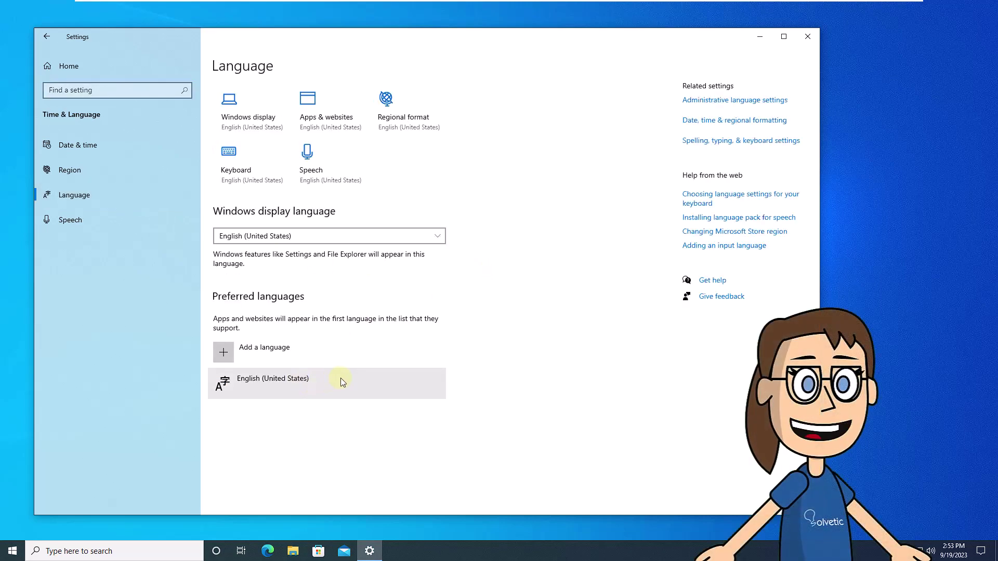
click(358, 386)
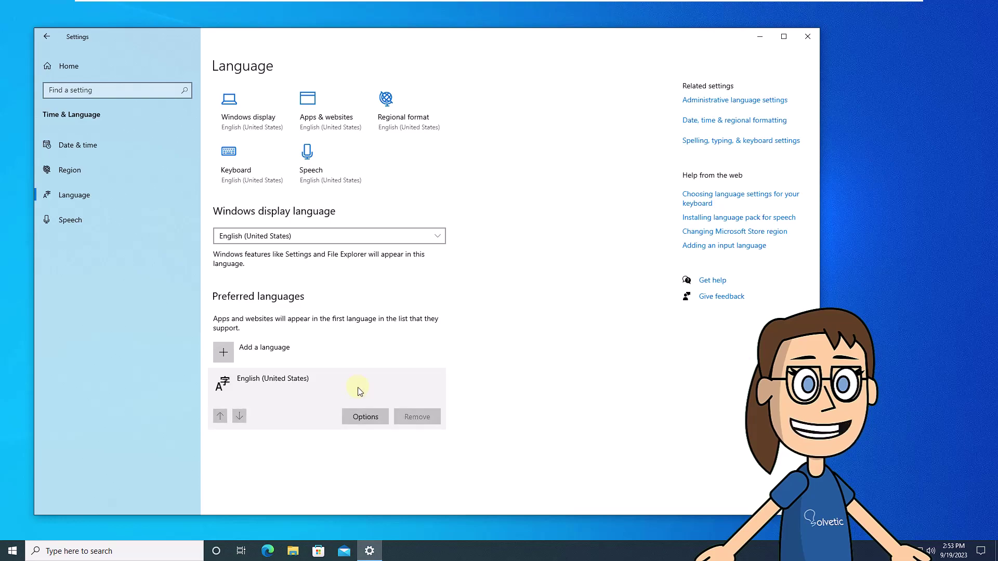
click(366, 419)
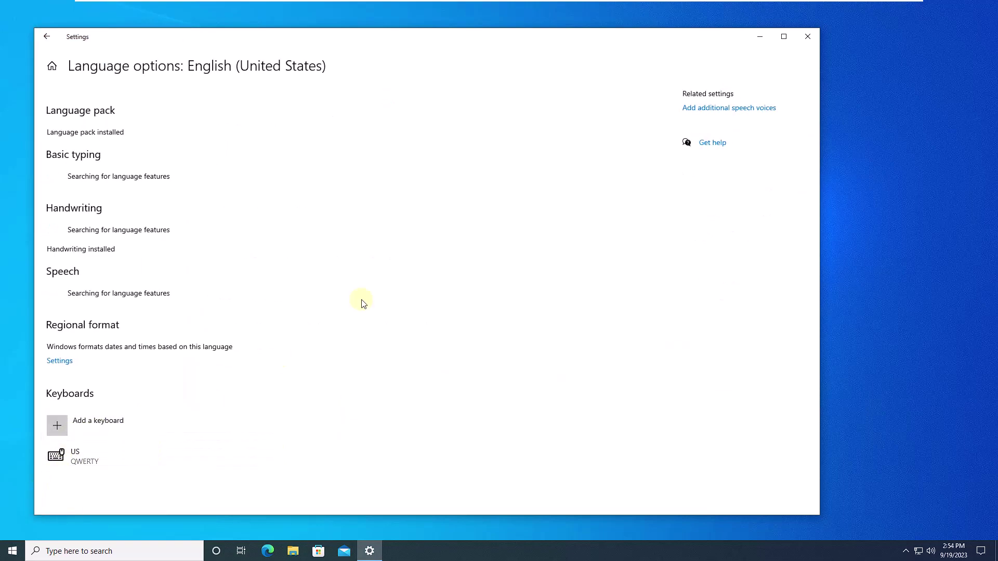
click(806, 36)
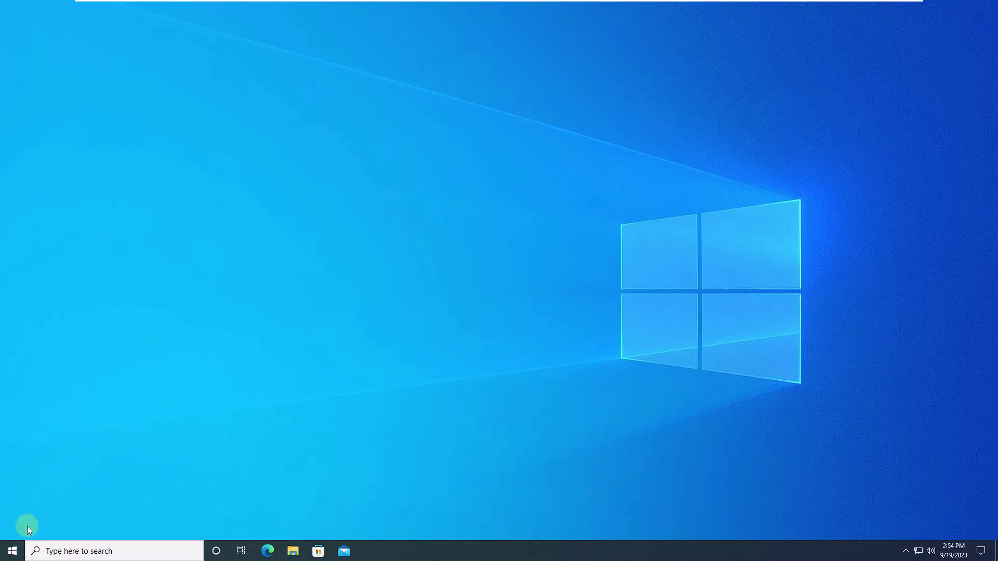
Search automatically for a newer Standard PS/2 Keyboard driver in Device Manager.
right_click(12, 551)
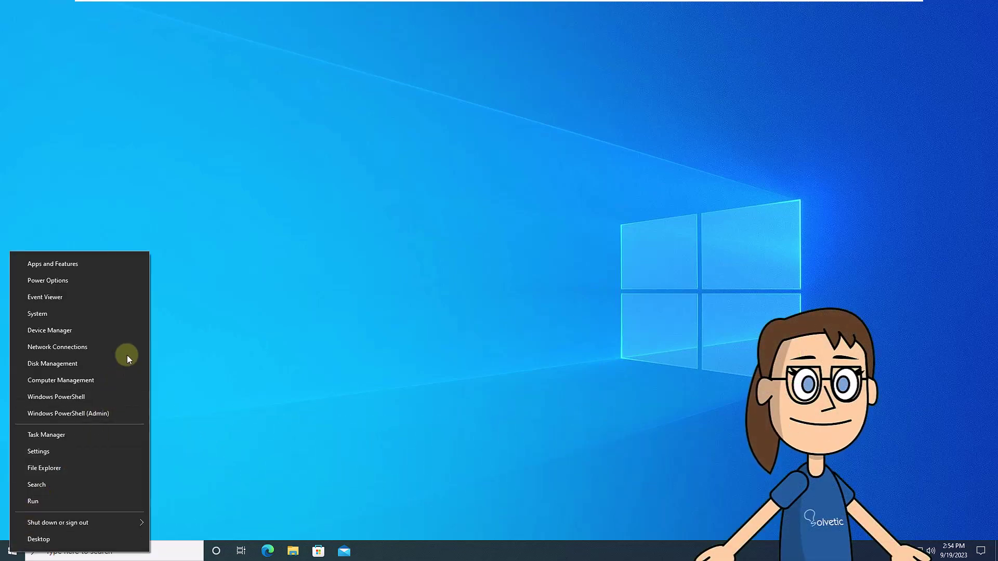
click(132, 330)
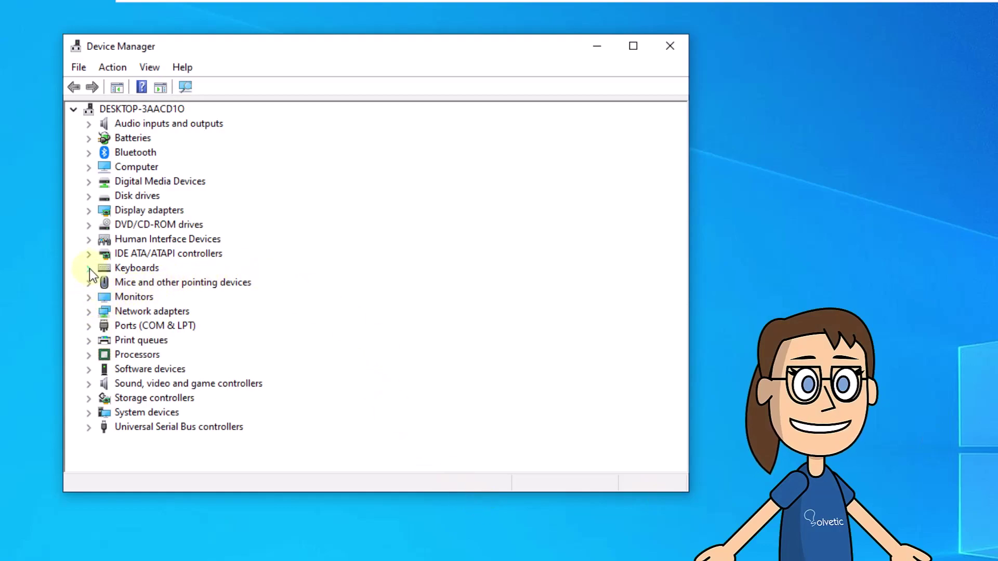
click(89, 269)
click(150, 281)
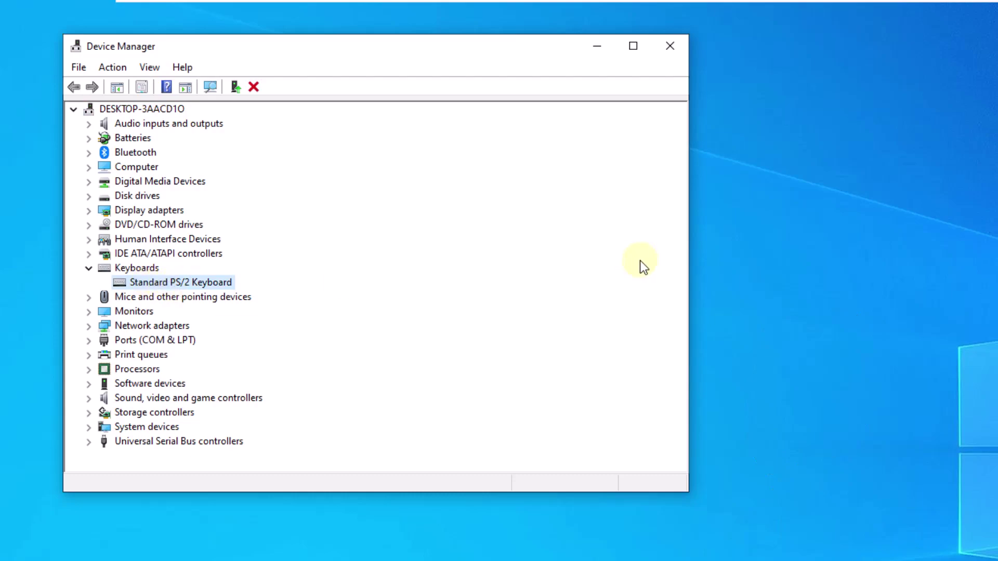
key(shift+F10)
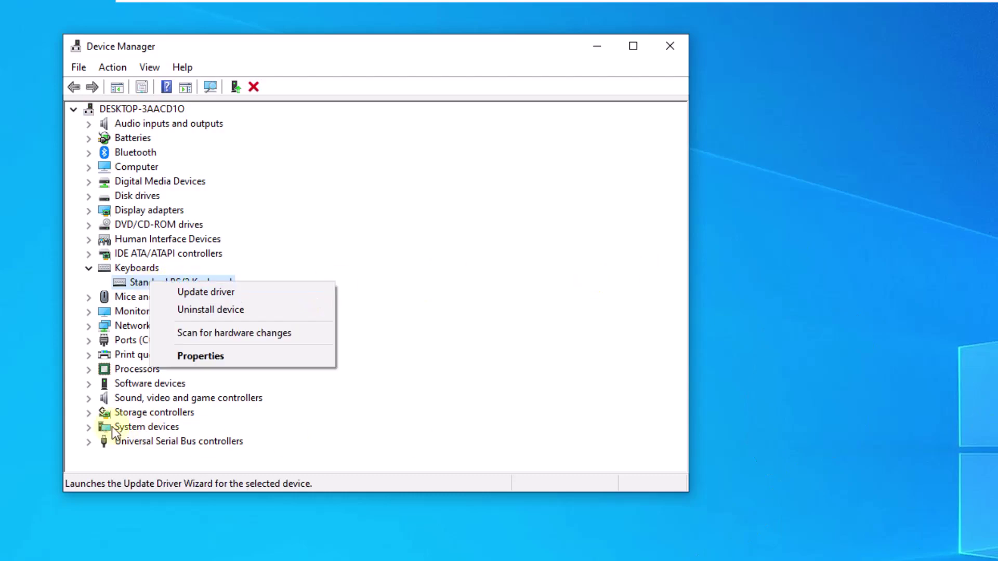
click(202, 292)
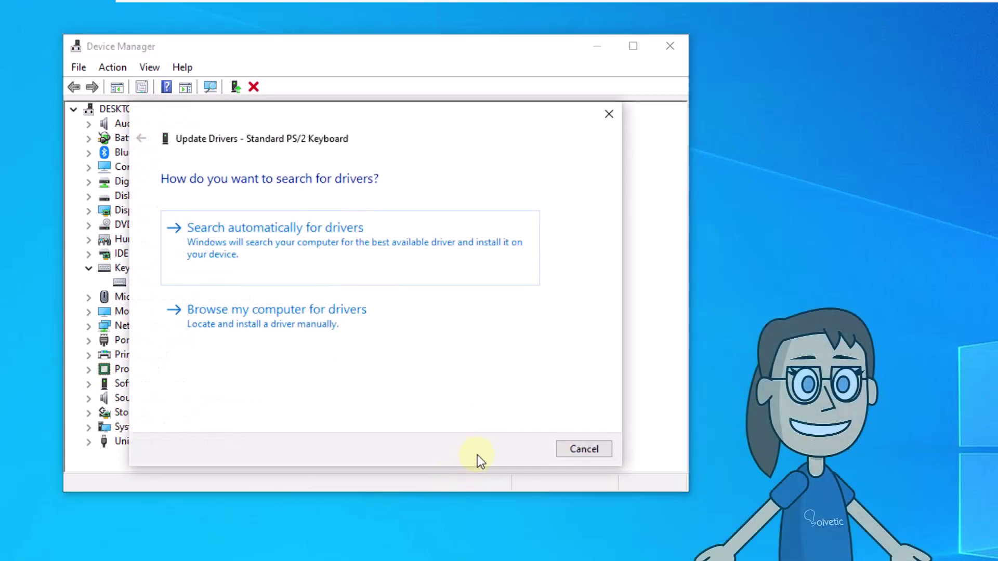
click(483, 244)
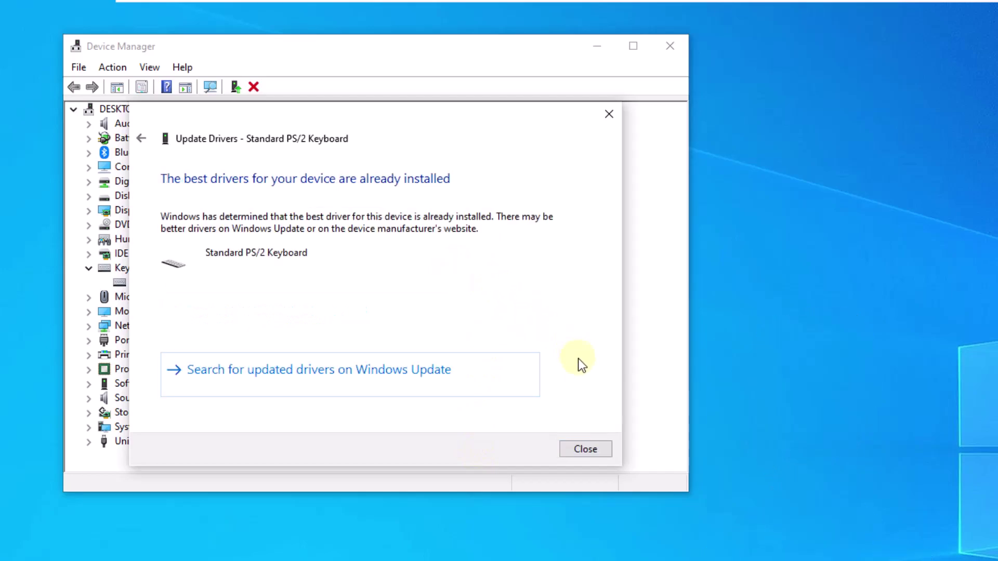
Close the driver update wizard and Device Manager, then reopen Device Manager.
click(588, 449)
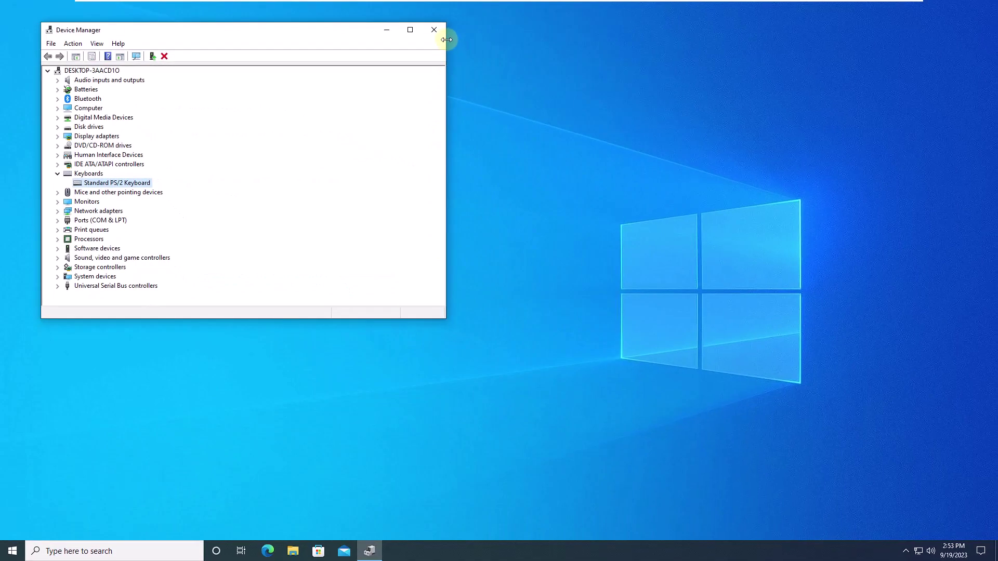
click(435, 30)
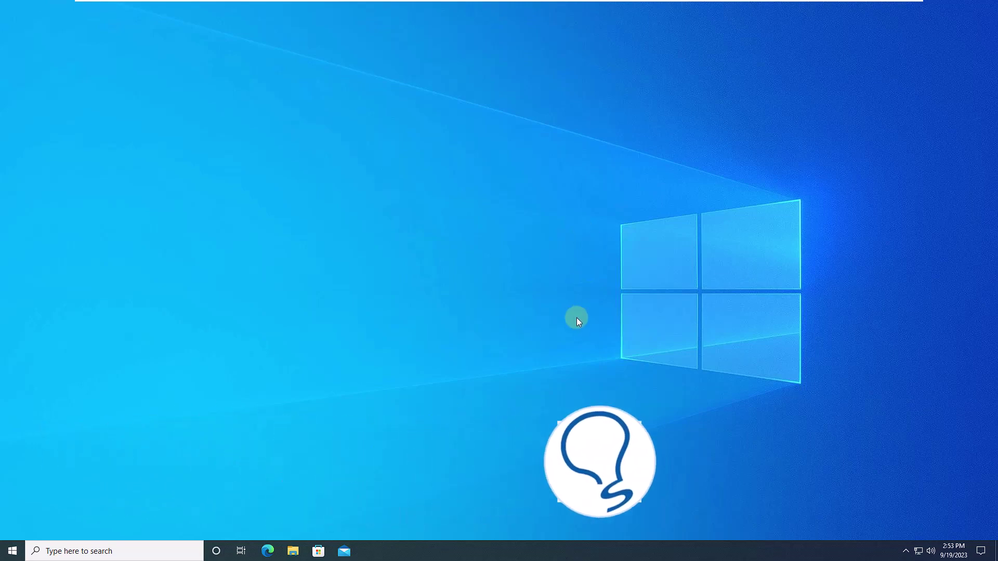
right_click(8, 554)
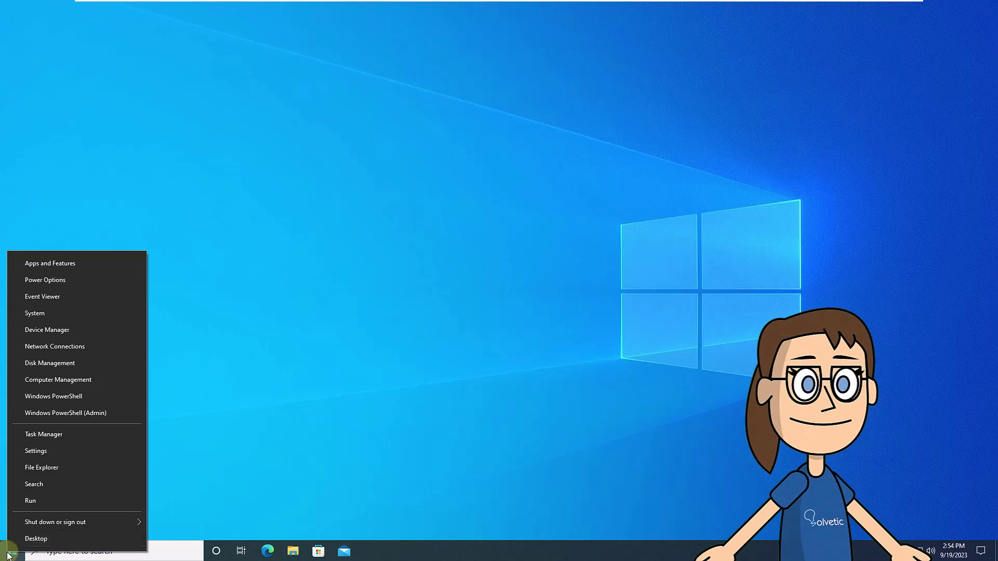
click(116, 330)
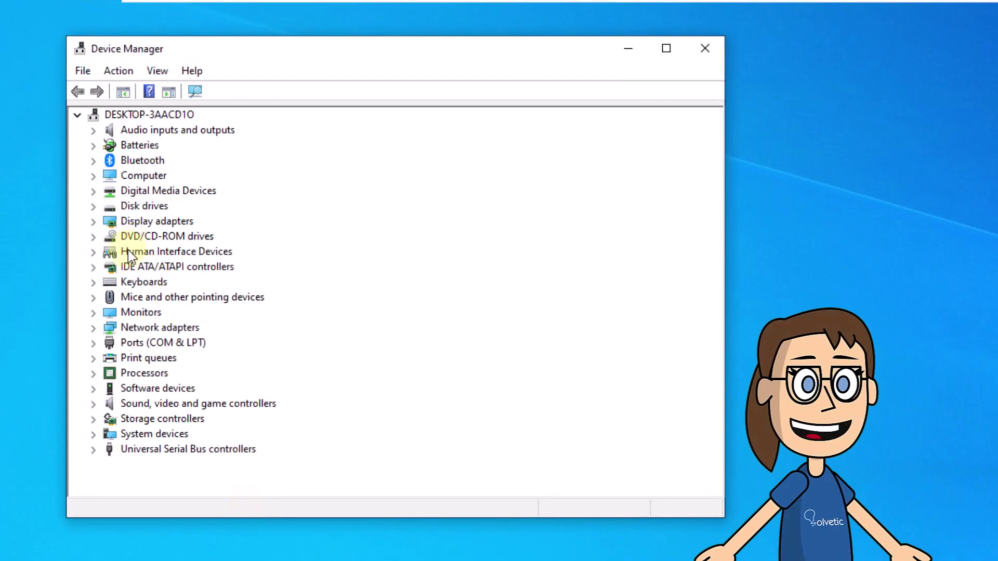
Review the Standard PS/2 Keyboard driver details (Microsoft, 10.0.19041.1), then close Device Manager.
click(94, 281)
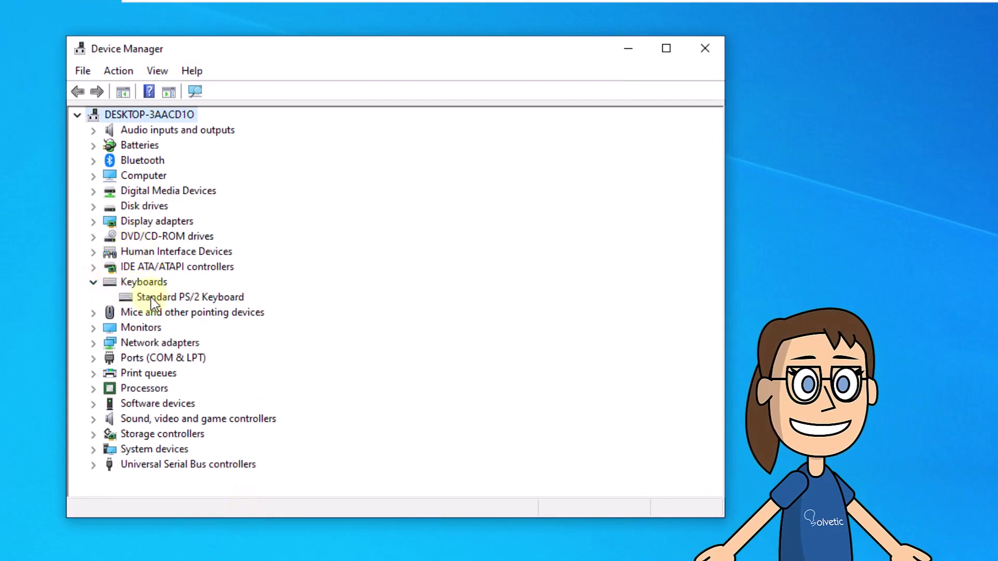
click(205, 297)
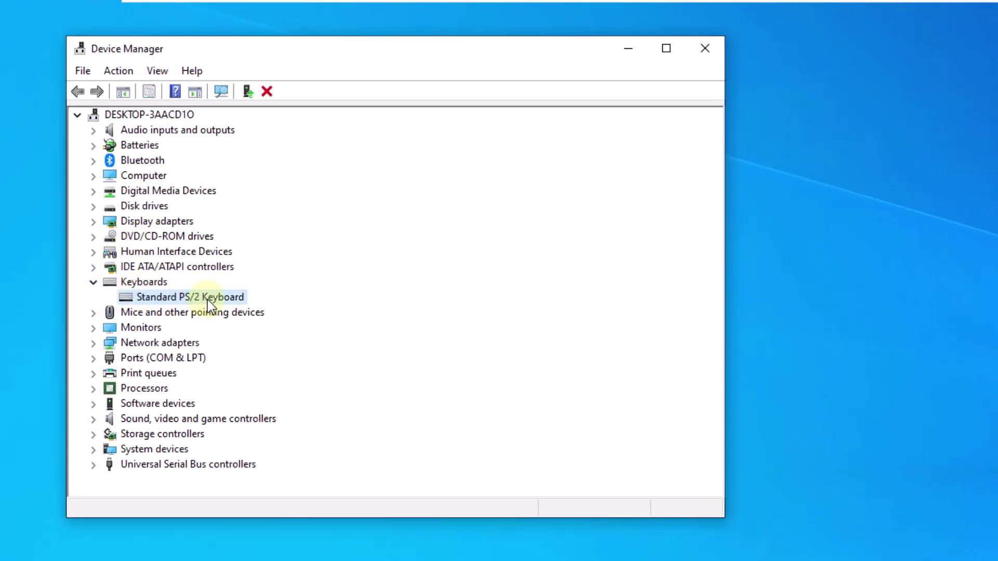
double_click(208, 301)
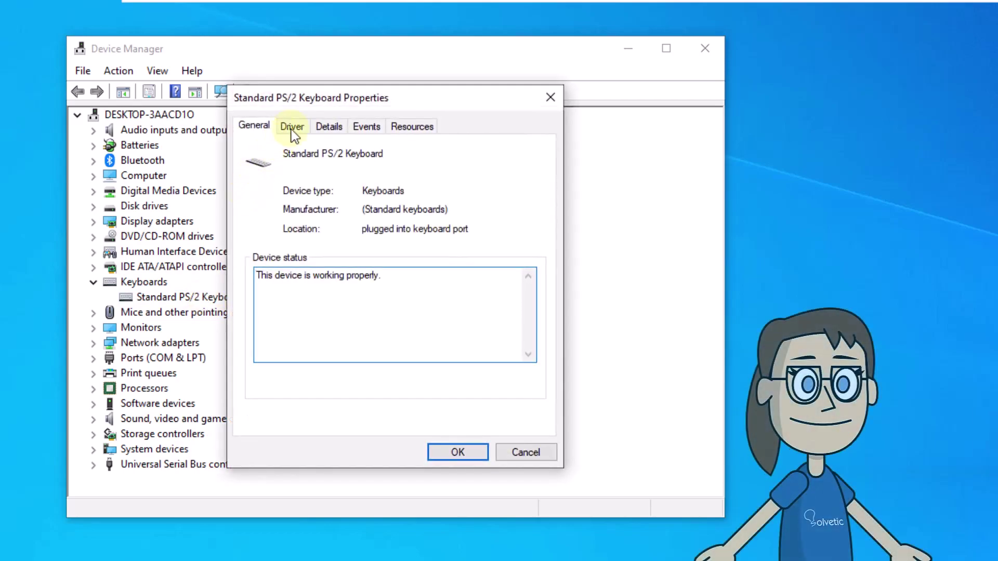
click(291, 128)
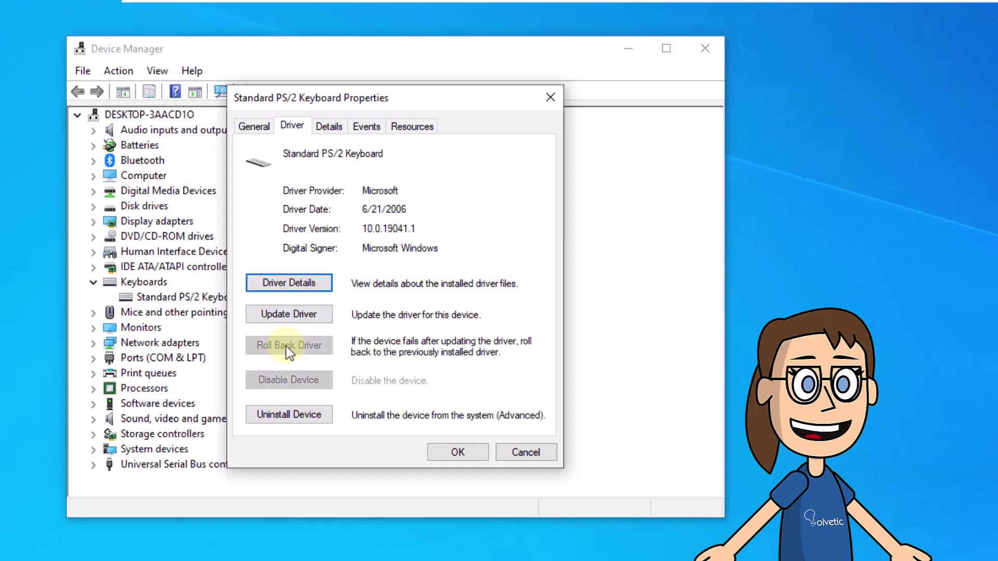
click(461, 452)
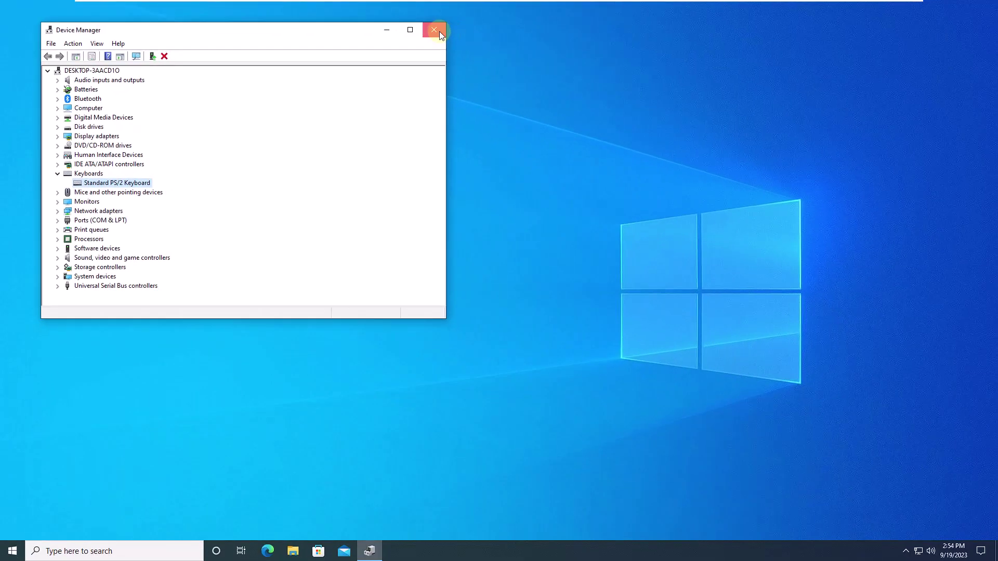
click(705, 48)
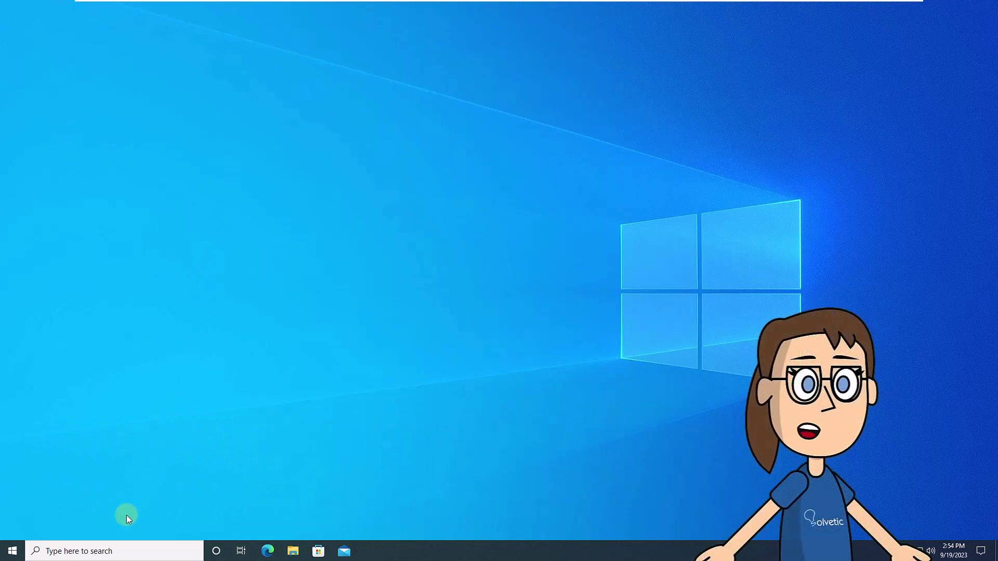
Find the Additional troubleshooters list through a 'troubleshoot' search.
click(114, 555)
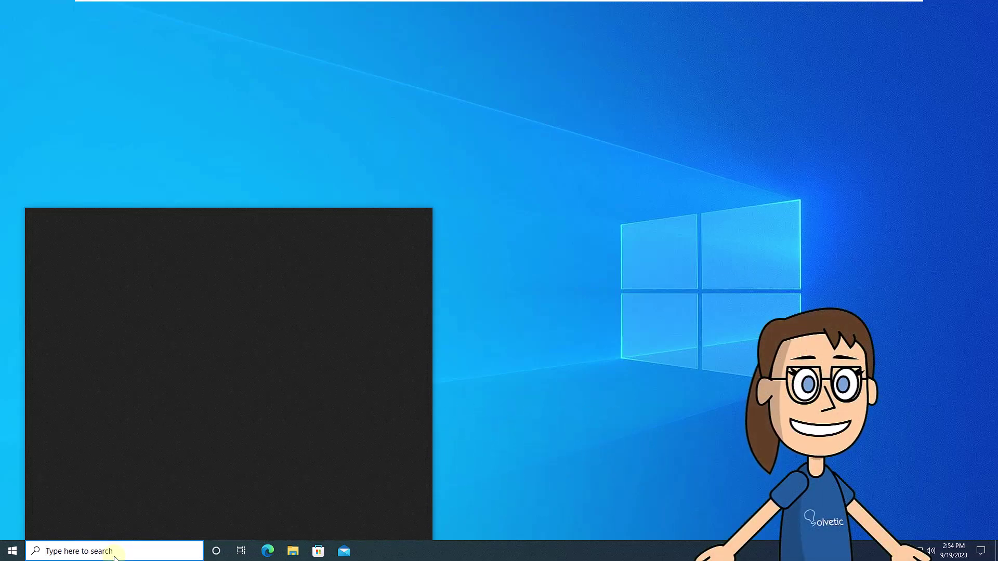
text(troubleshoot)
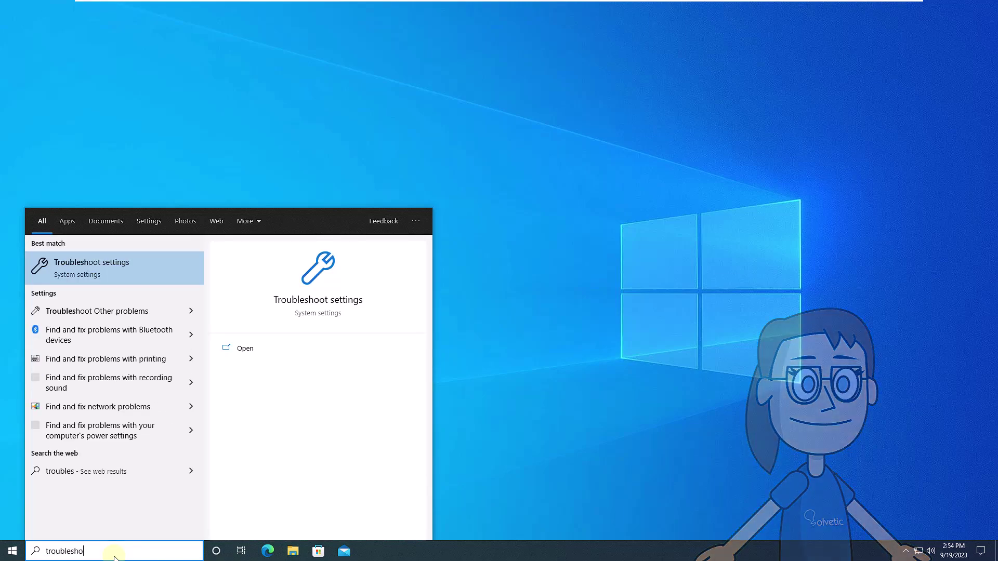
click(145, 311)
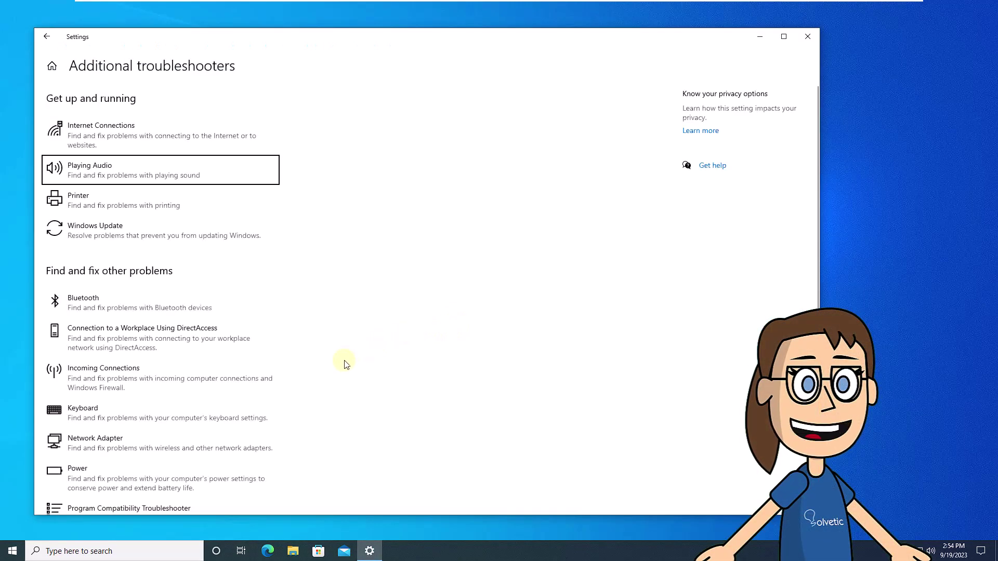
scroll(345, 361, down, 5)
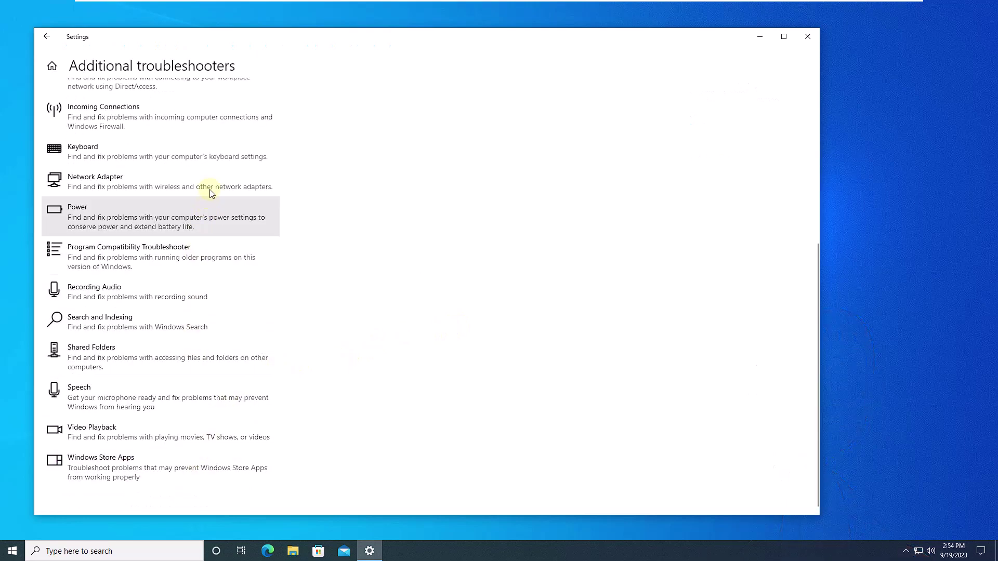
Run the Keyboard troubleshooter and close it after it reports no changes needed.
click(212, 160)
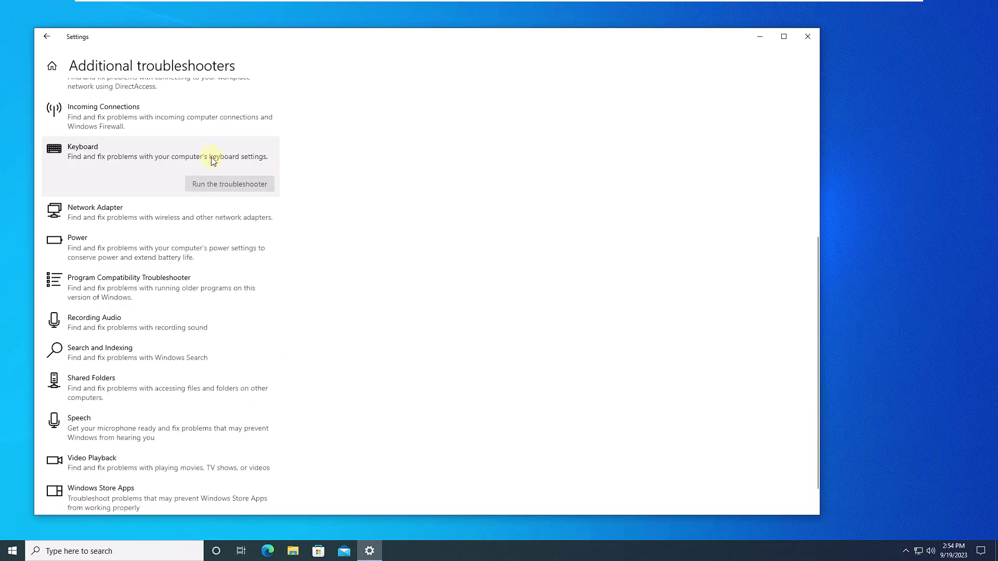
click(216, 186)
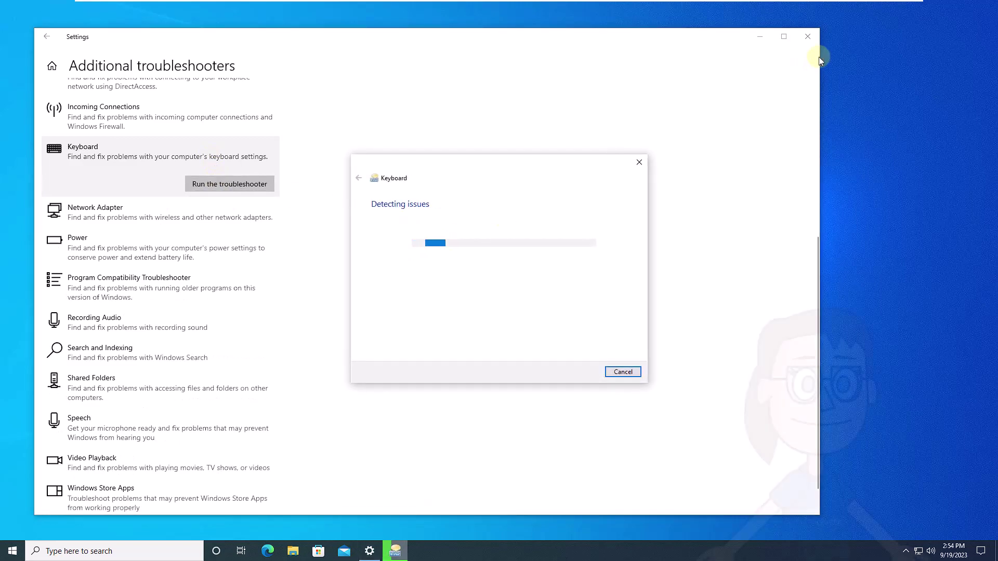
click(808, 37)
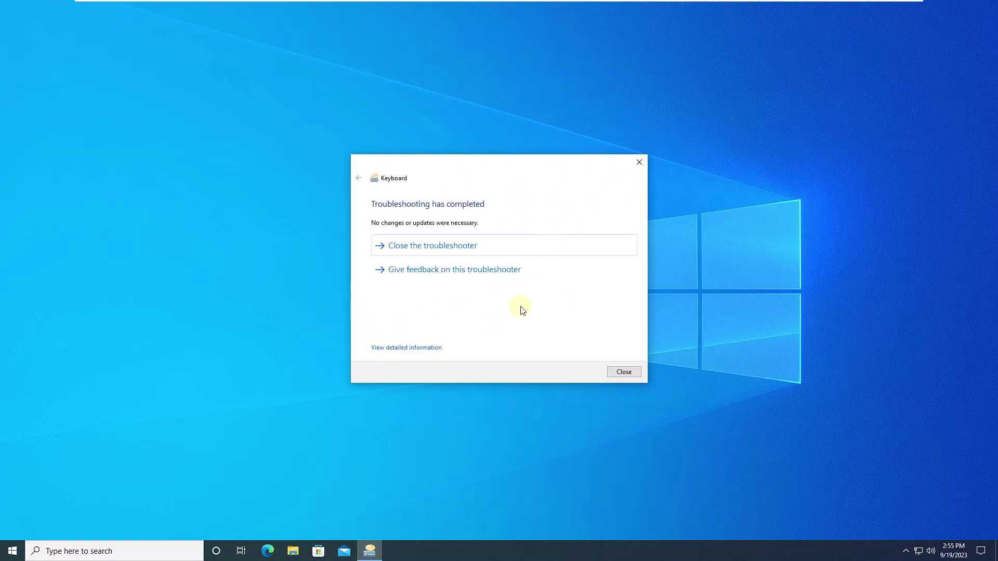
click(621, 370)
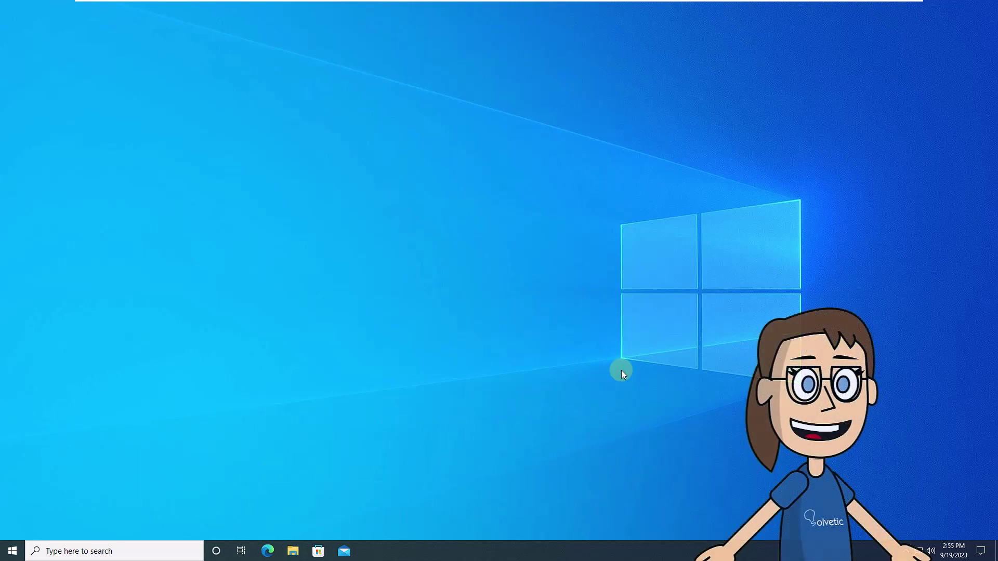
Launch Registry Editor through a 'regedit' search, approving the UAC prompt.
click(93, 547)
text(regedit)
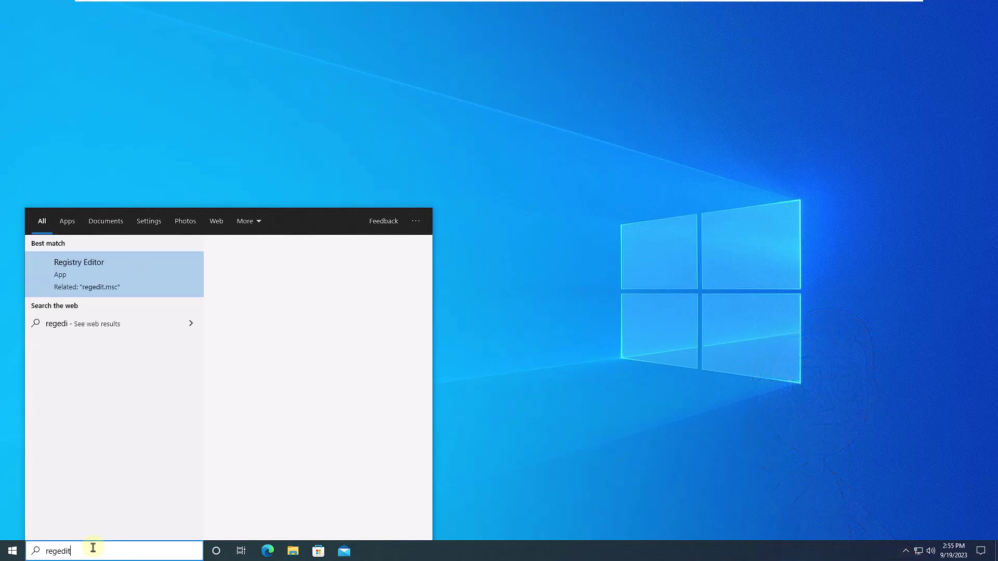
click(175, 273)
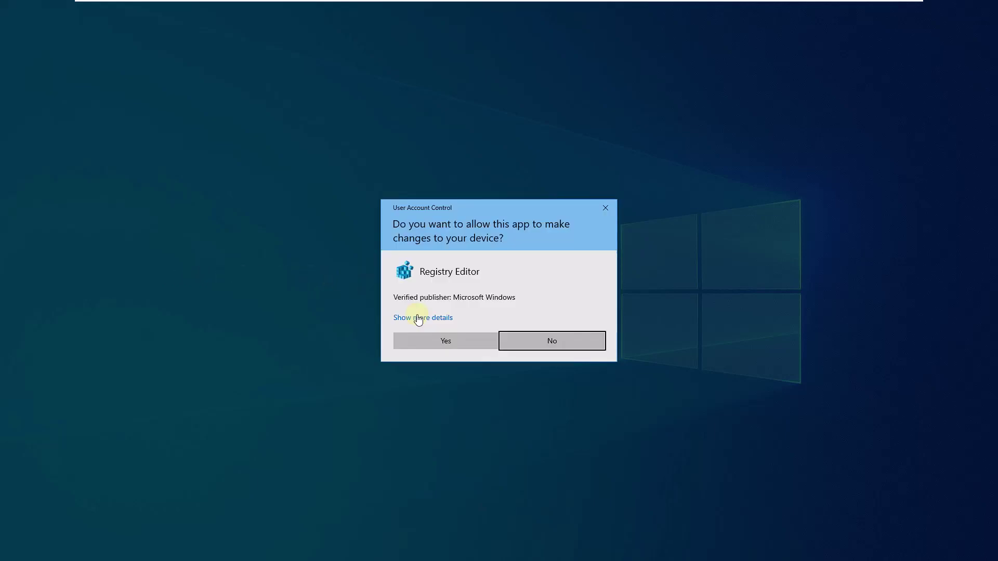
click(444, 342)
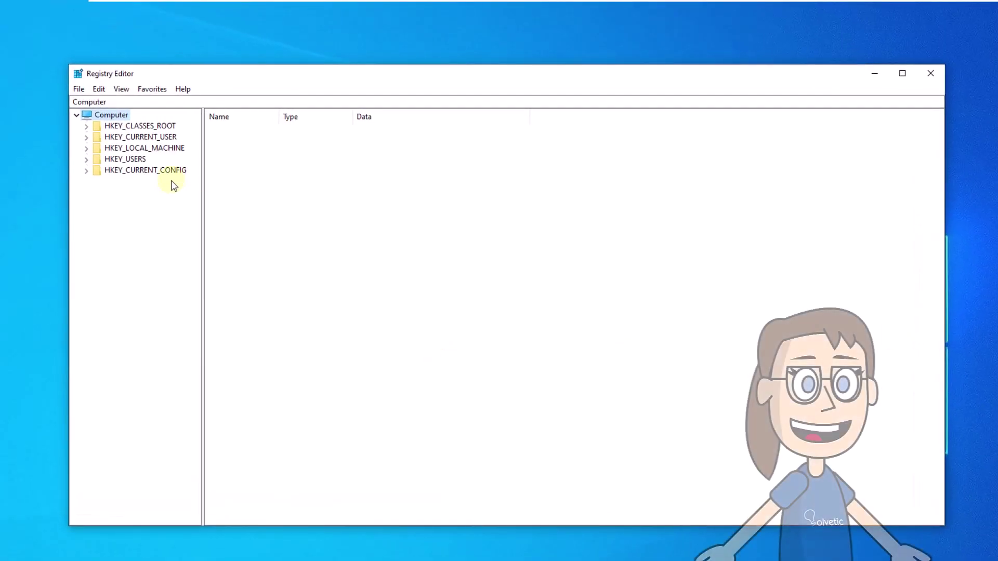
Navigate to HKEY_USERS\.DEFAULT\Keyboard Layout\Preload to show value 1 (00000409).
click(86, 160)
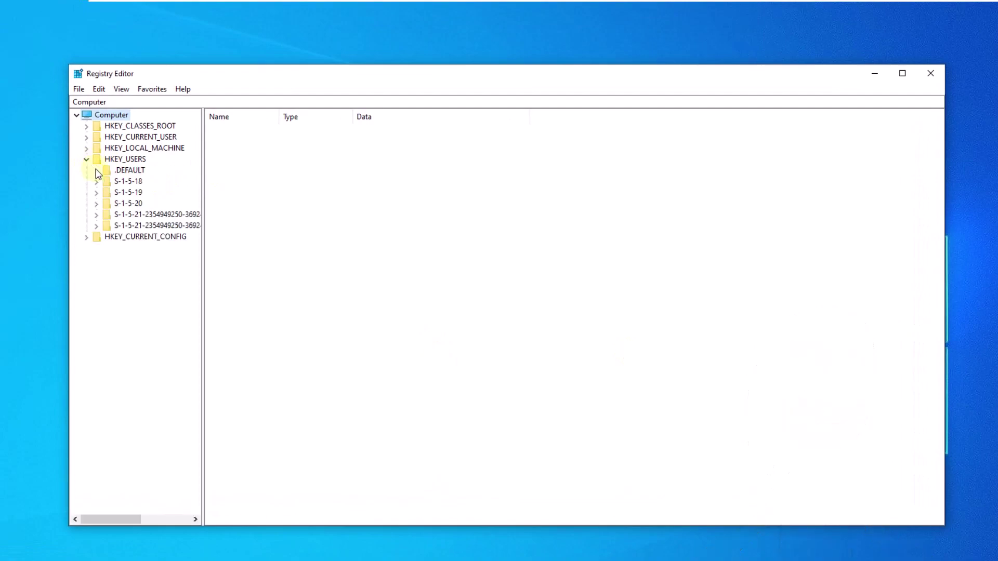
click(97, 171)
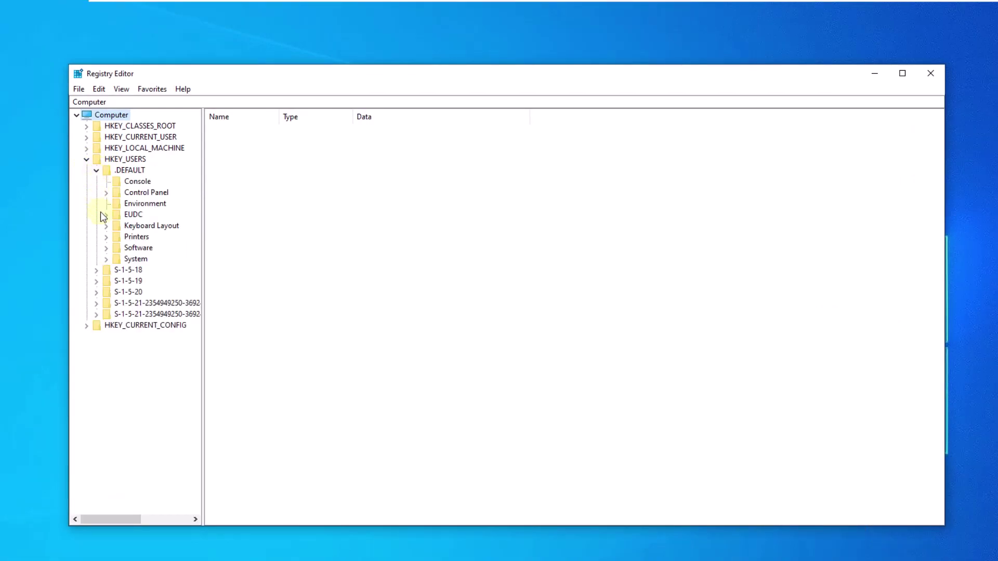
click(106, 227)
click(149, 227)
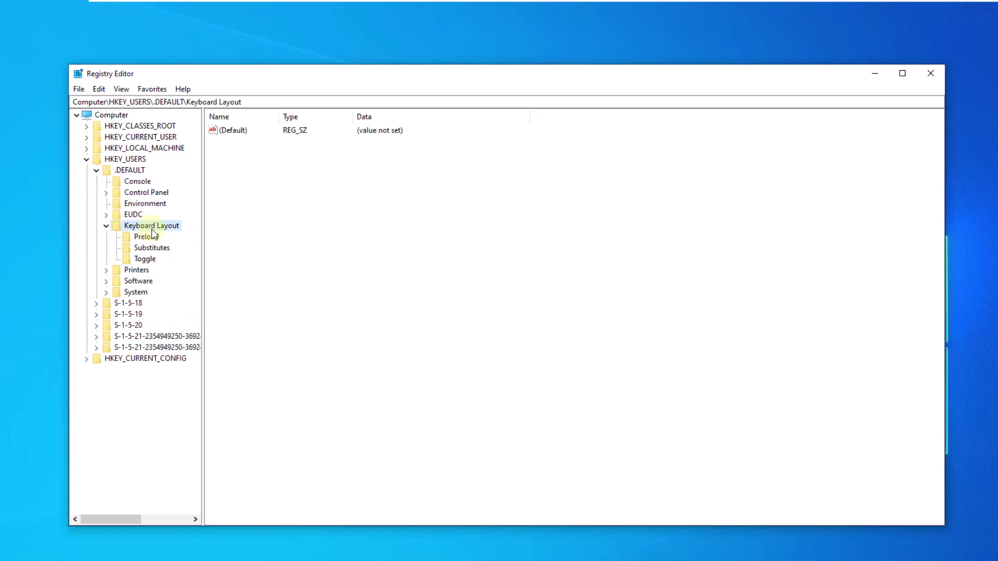
click(150, 236)
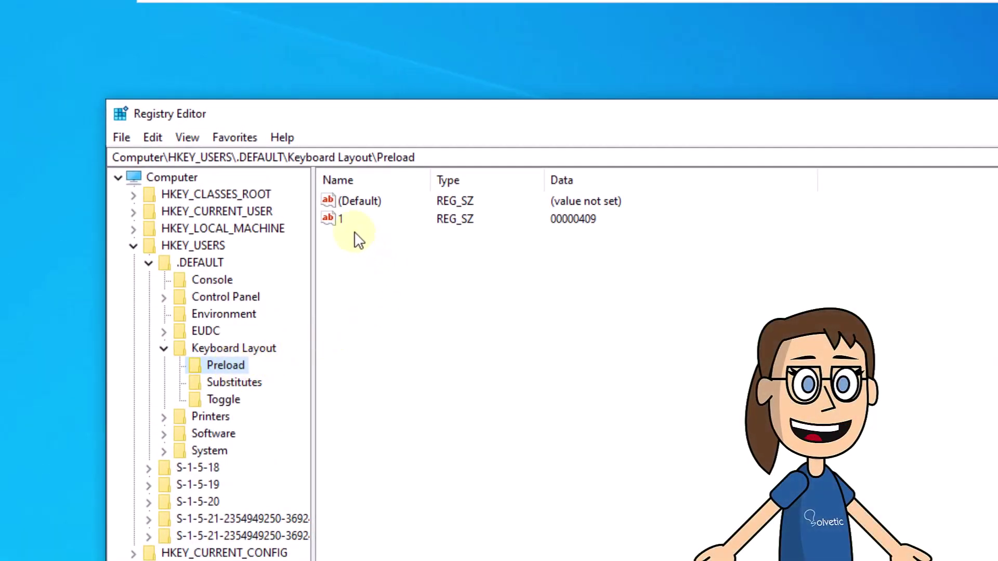
Change Preload value 1 to 00000809 (English UK) and minimize Registry Editor.
click(343, 219)
click(343, 219)
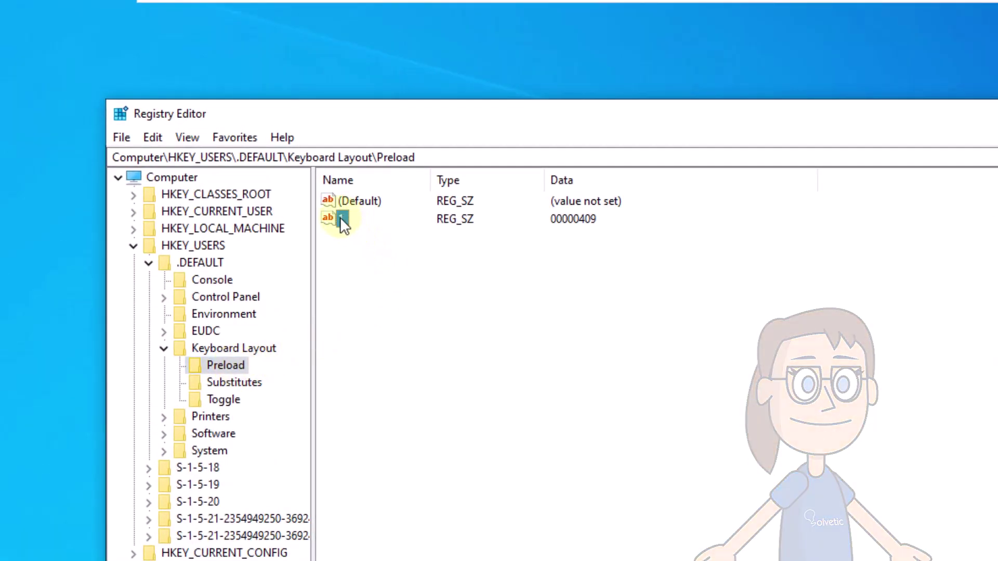
double_click(340, 219)
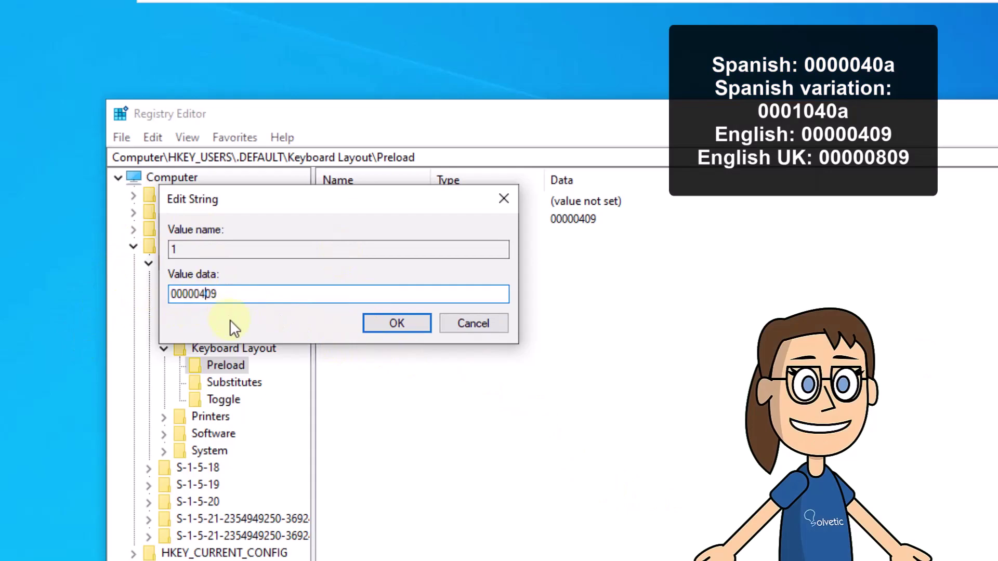
key(BackSpace)
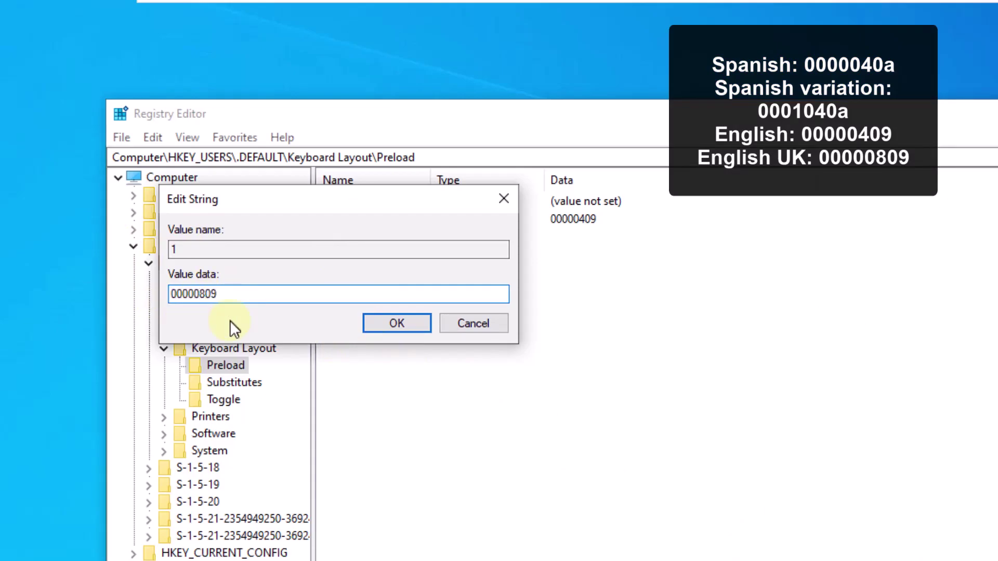
click(392, 318)
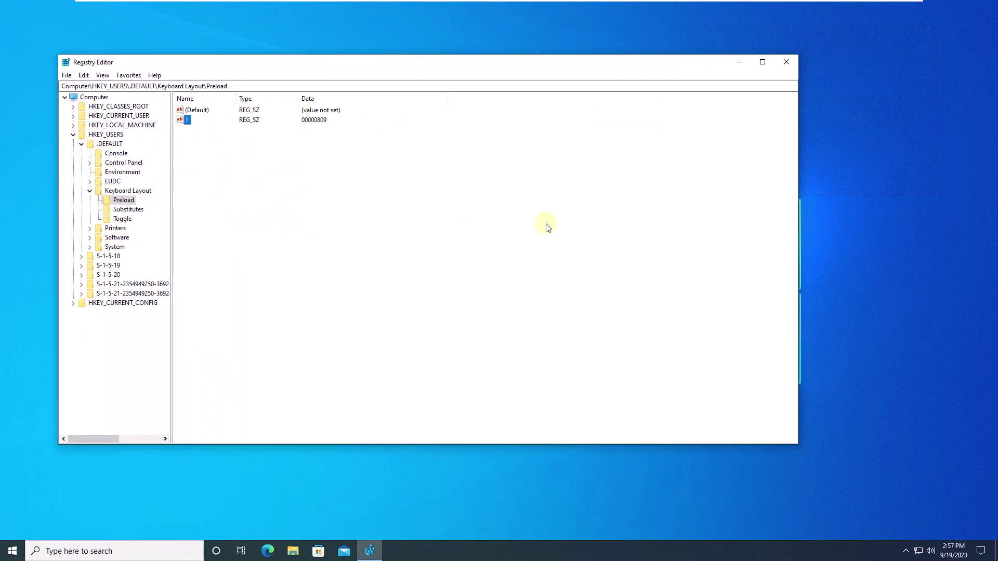
click(738, 61)
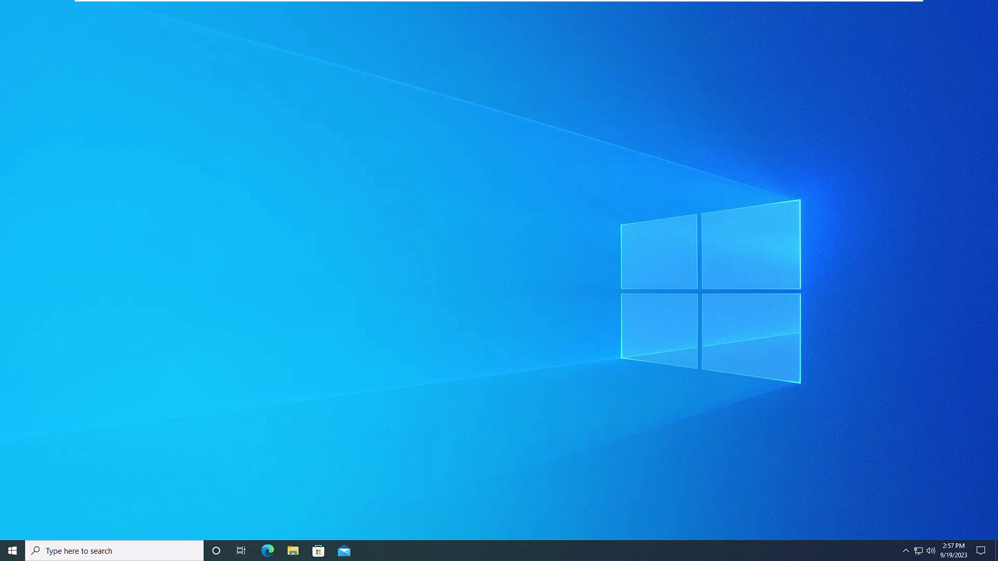
Launch On-Screen Keyboard by searching 'on-screen' from the taskbar.
click(104, 552)
text(on)
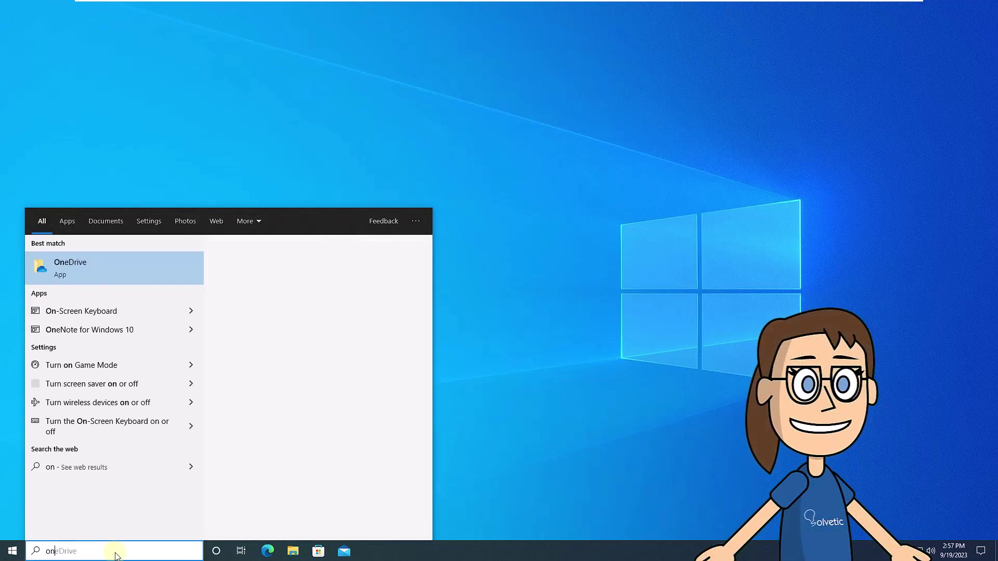
text(-screen)
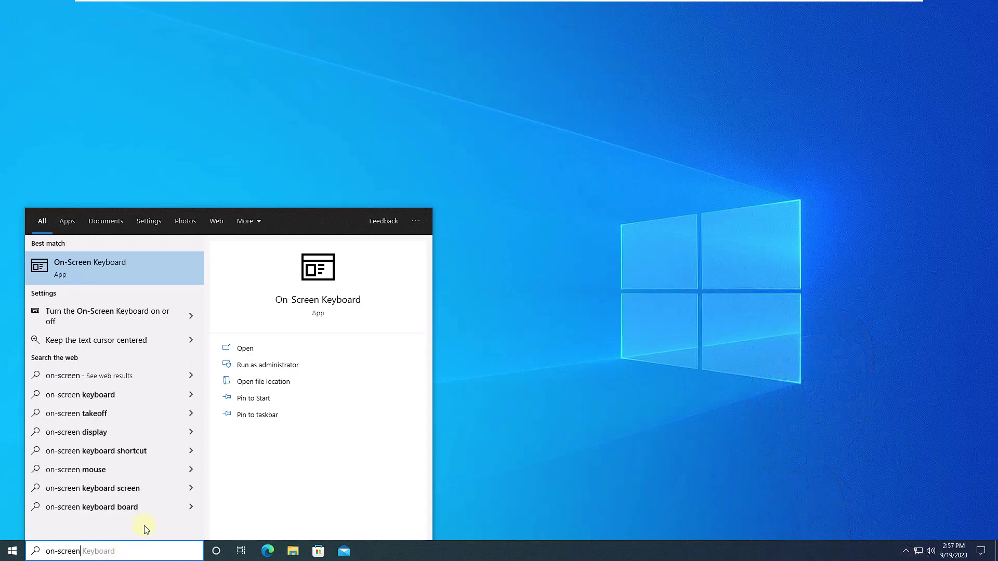
click(150, 273)
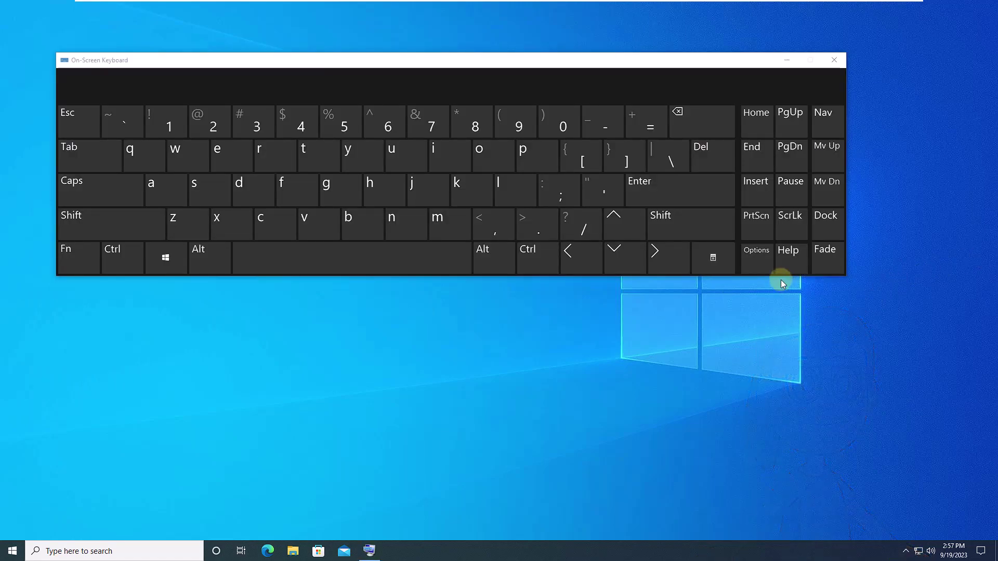
Turn on the numeric keypad in On-Screen Keyboard options, then close the keyboard.
click(758, 257)
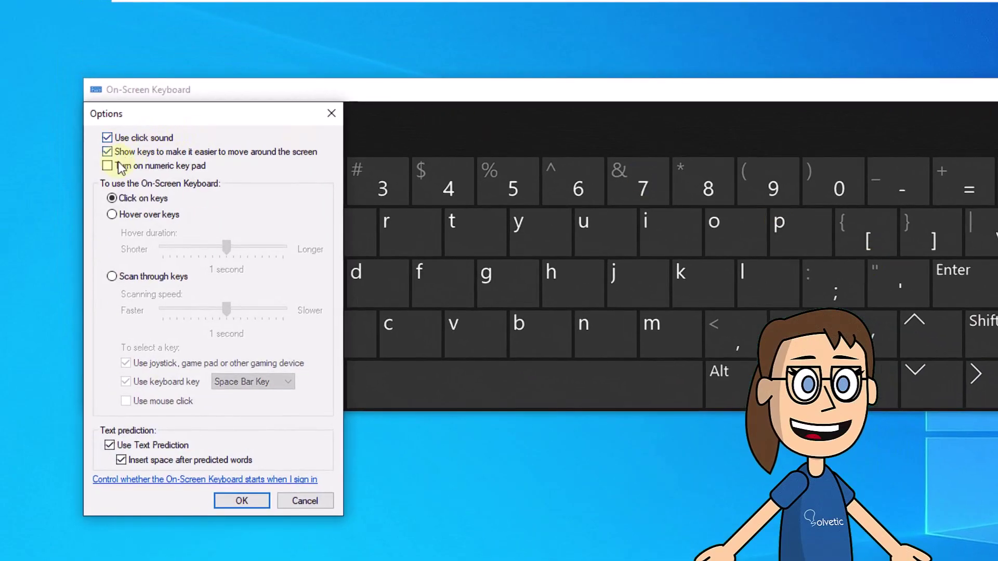
click(108, 166)
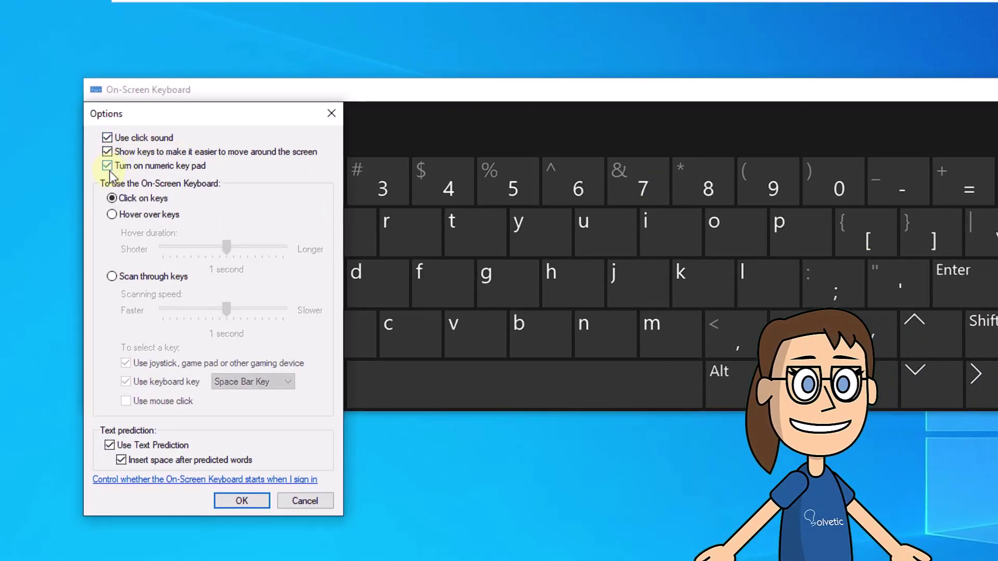
click(242, 500)
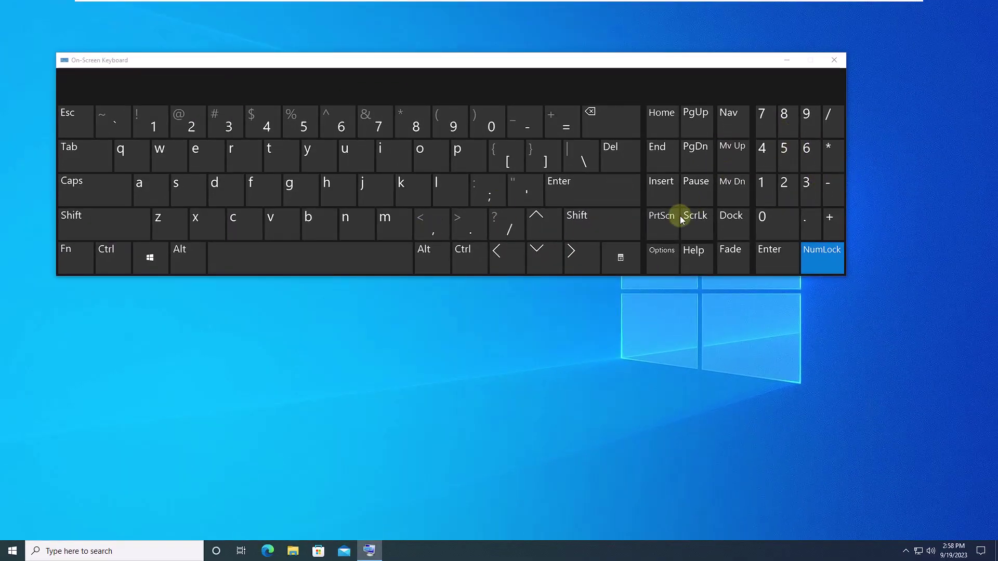
click(836, 61)
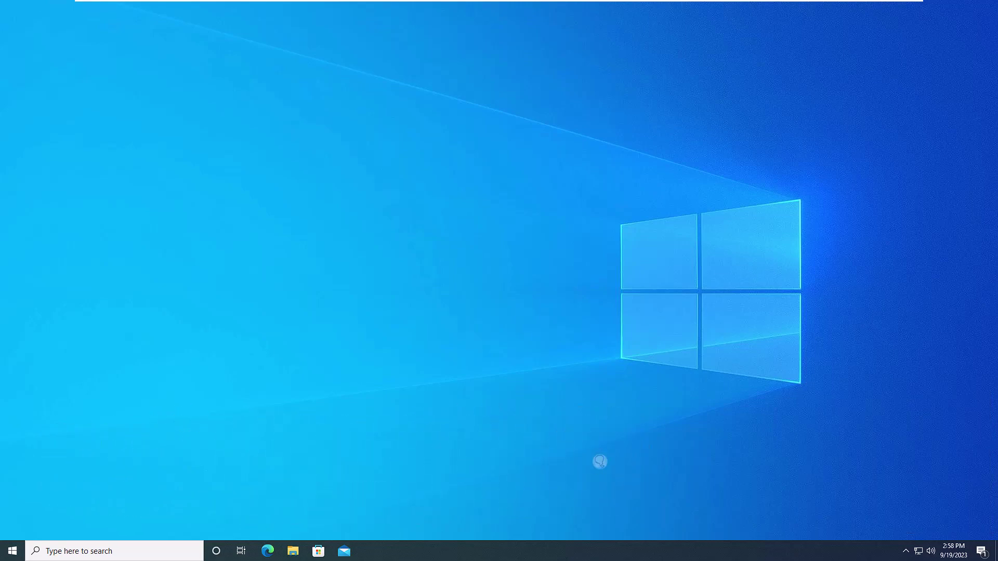
Go to the Recovery page under Settings > Update & Security.
click(13, 551)
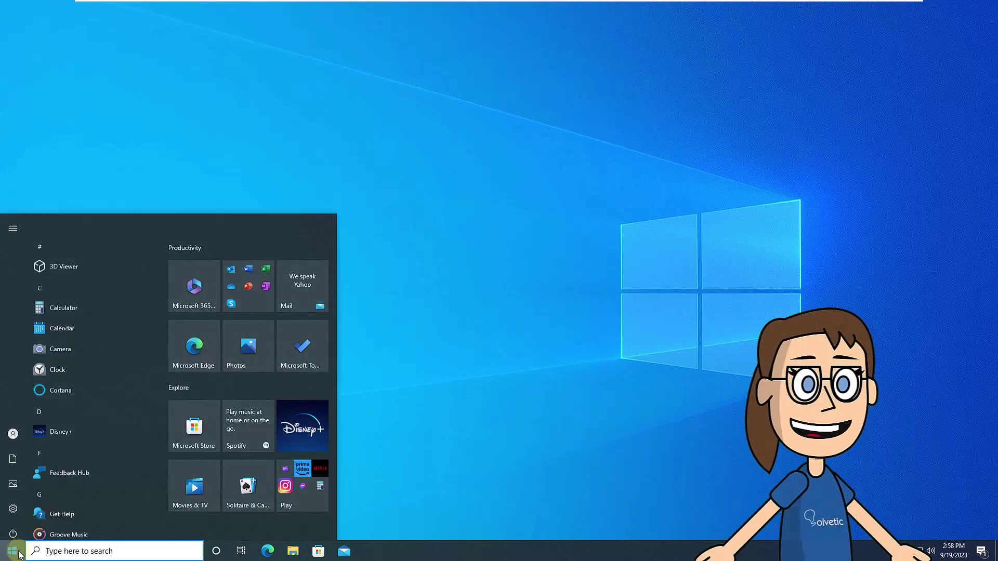
click(13, 503)
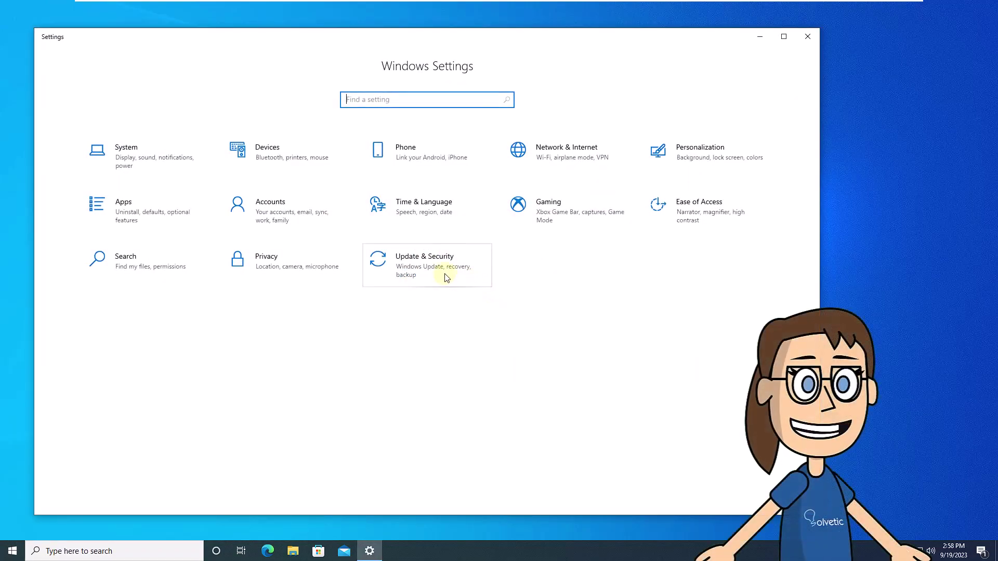
click(446, 278)
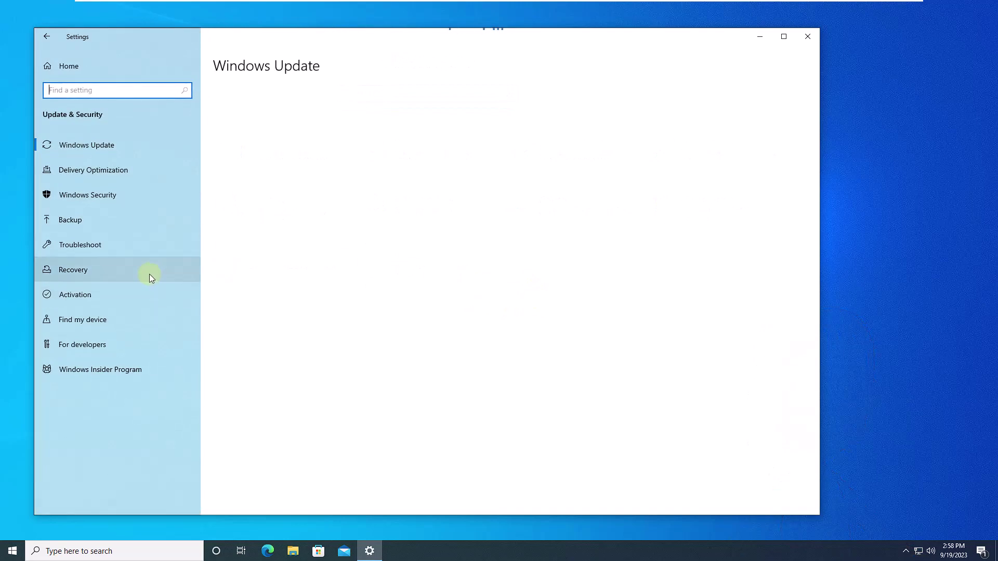
click(148, 273)
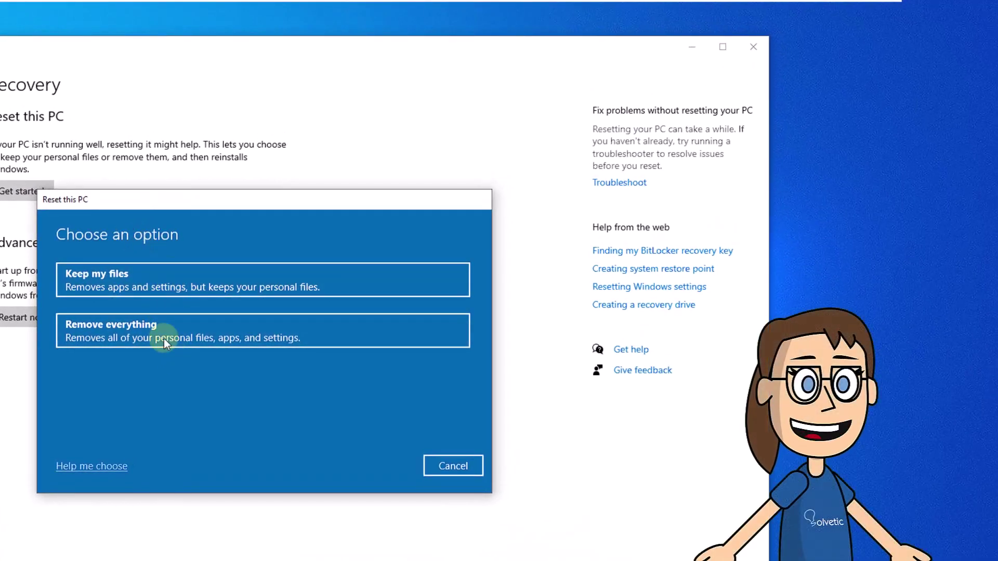
Preview a reset with Keep my files and Local reinstall, then cancel the wizard.
click(182, 285)
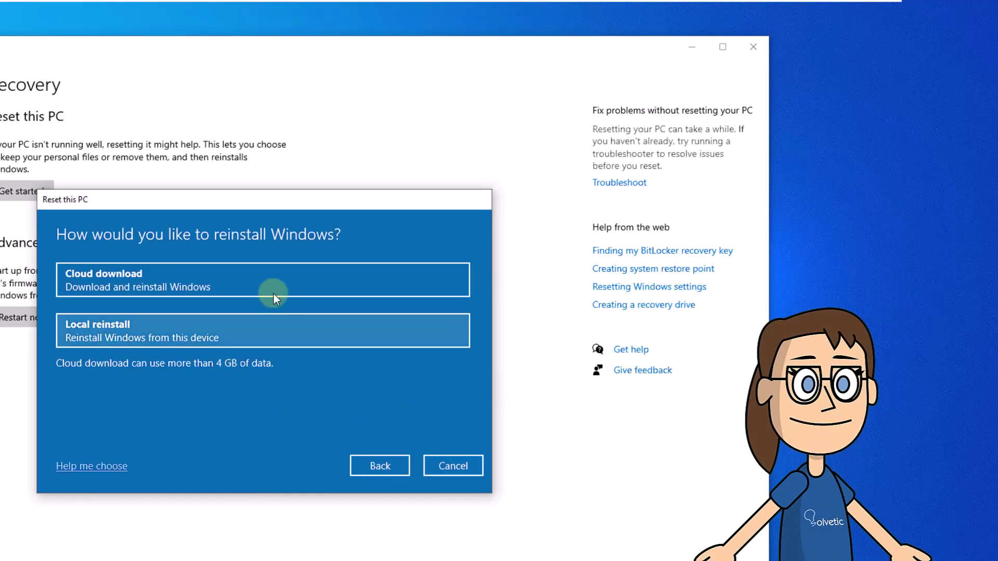
click(262, 329)
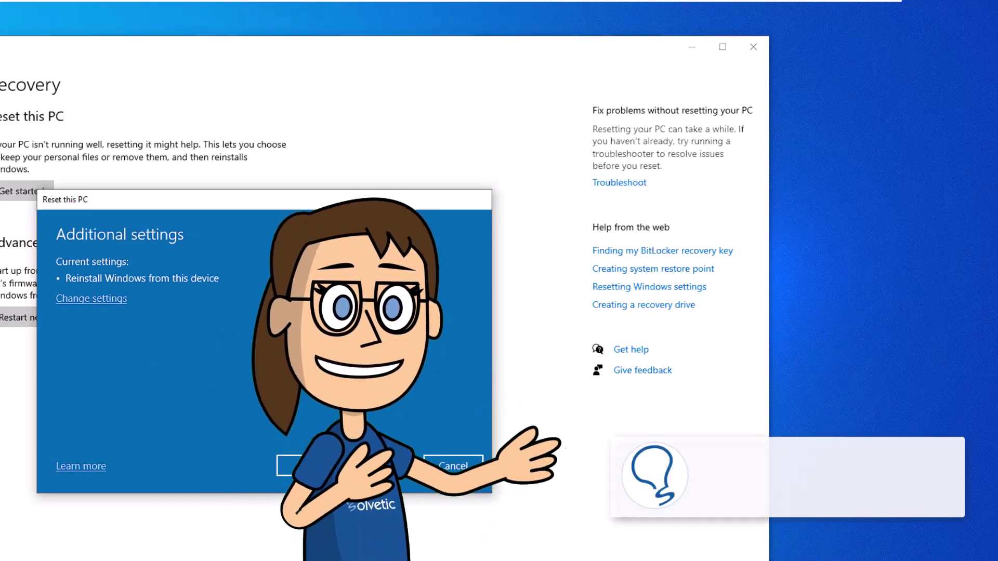
key(Return)
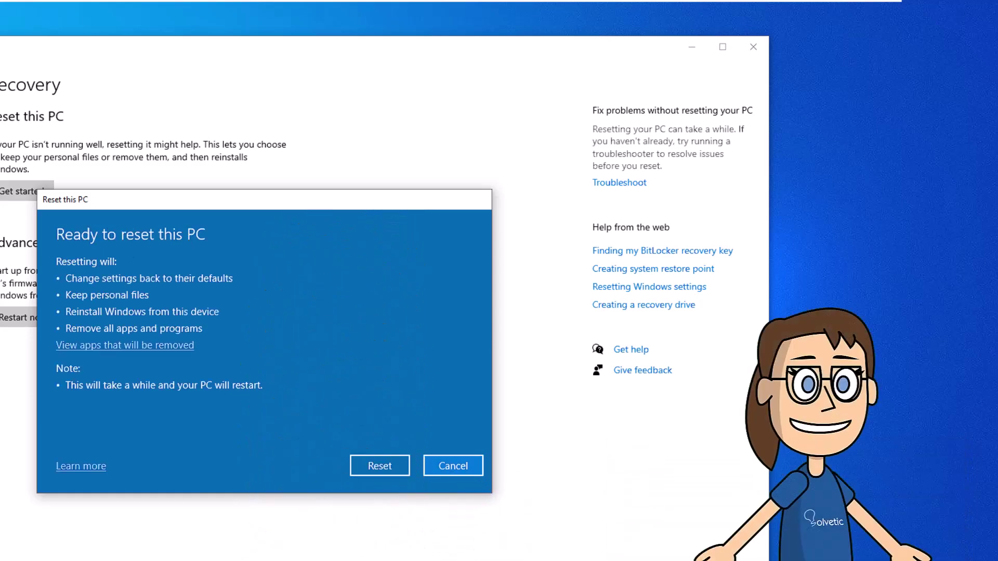
key(Escape)
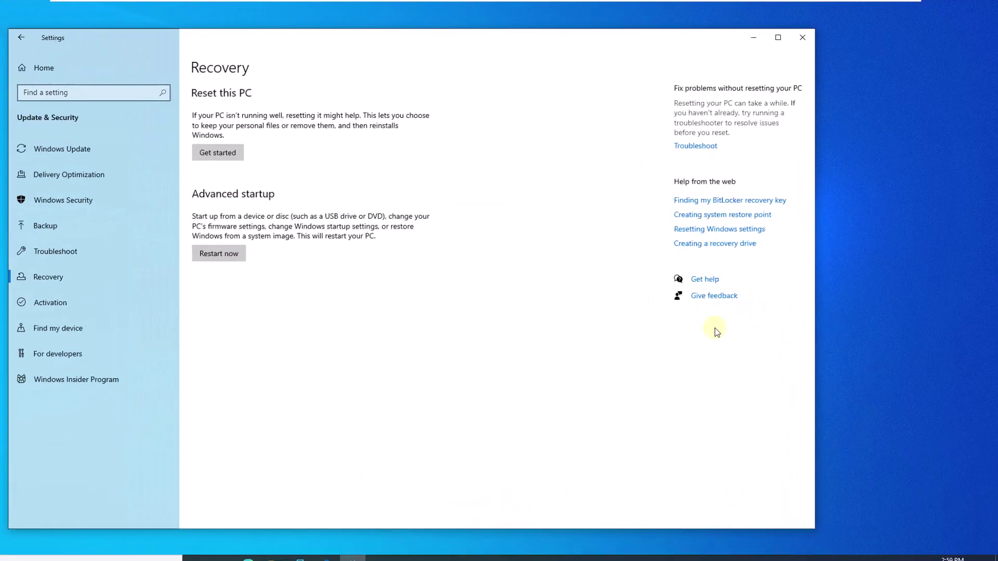
click(807, 33)
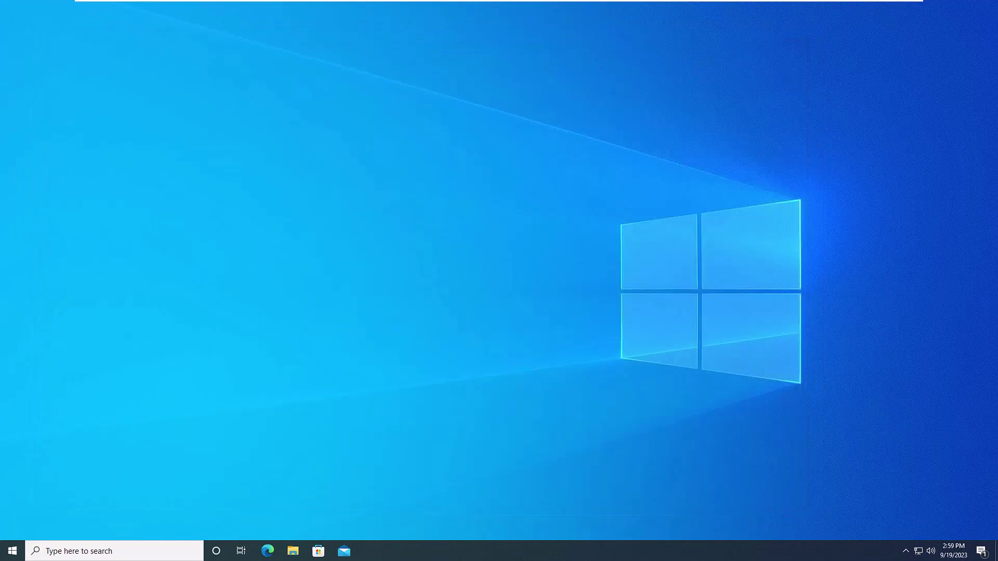